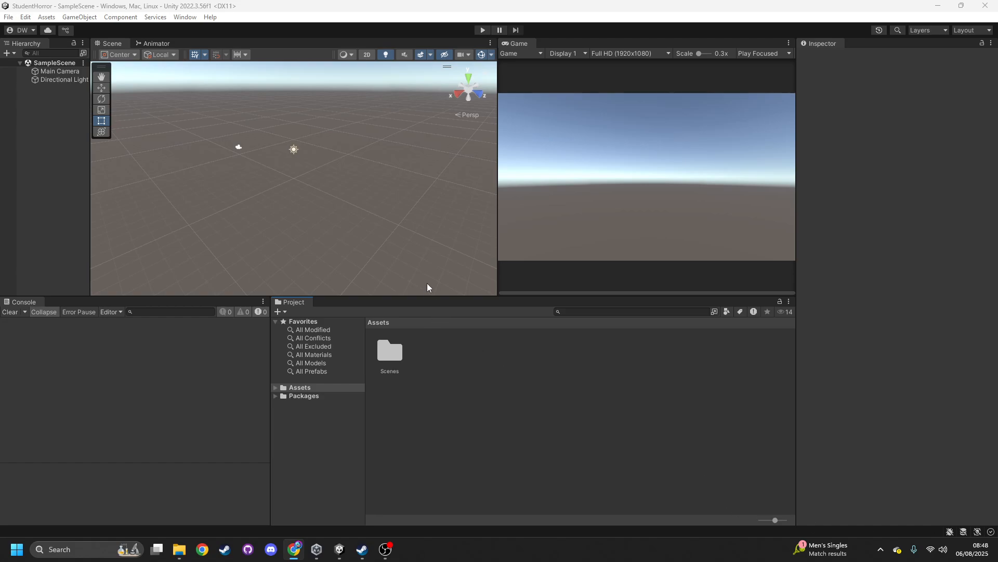
right_click_drag(420, 262, 379, 237)
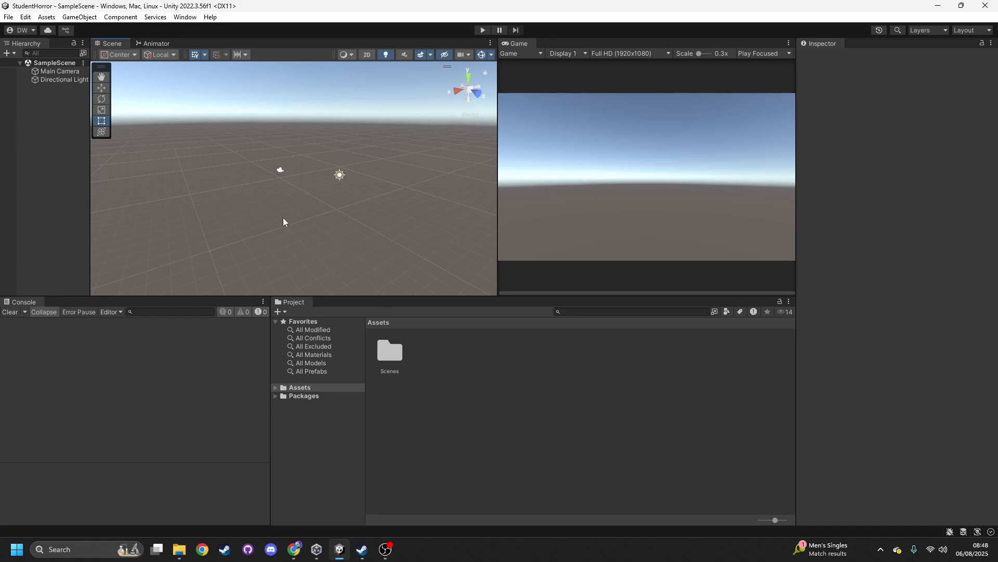
left_click_drag(92, 193, 95, 193)
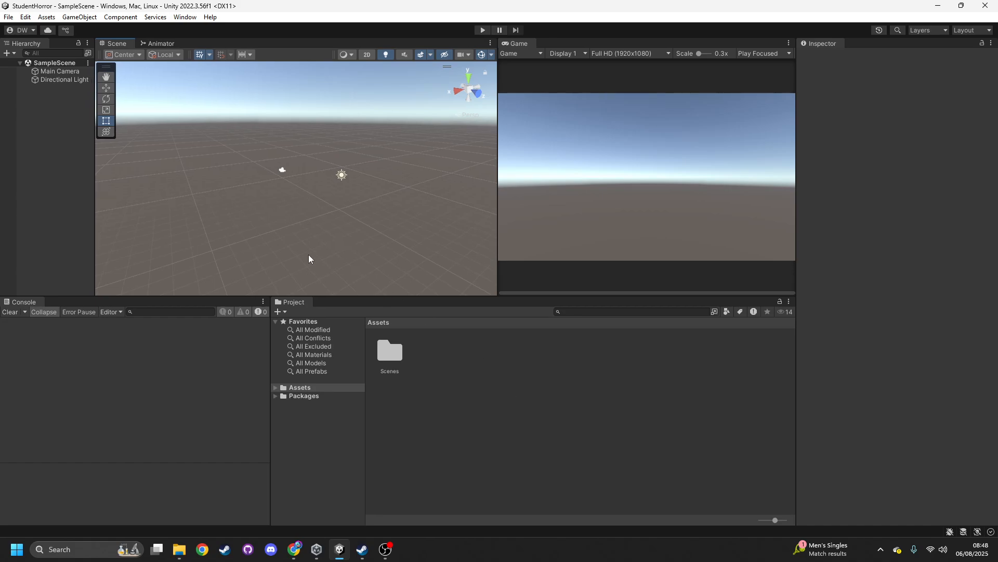
Switch to Unity Hub and review the new project settings for the 3D (Built-In Render Pipeline) template, without creating a project.
left_click(317, 549)
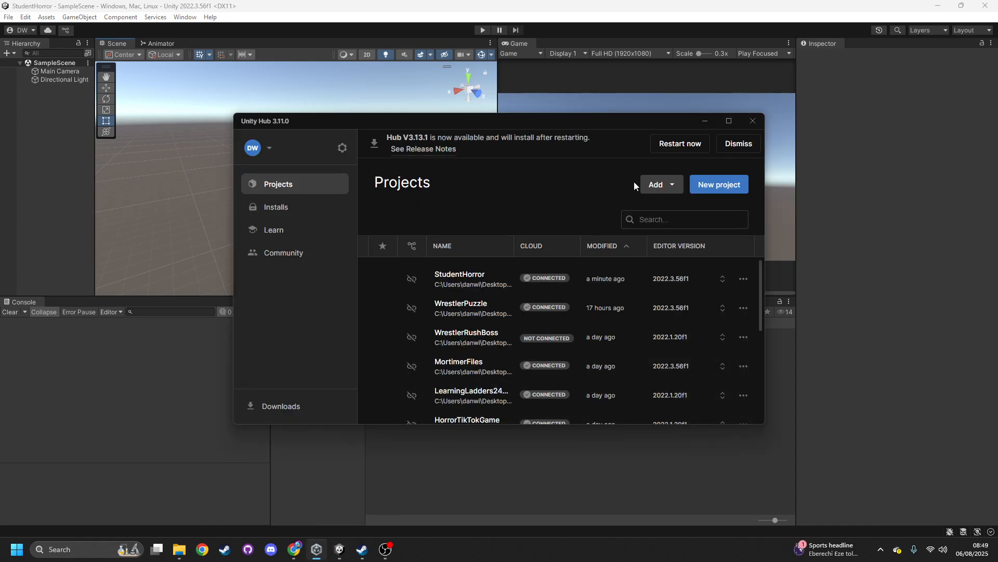
left_click(703, 189)
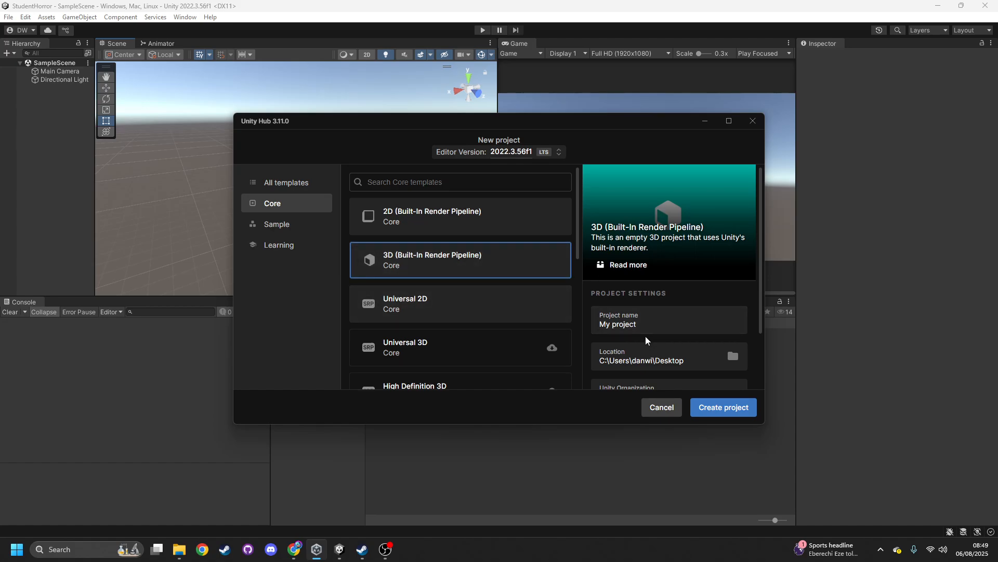
scroll(645, 336, "down", 2)
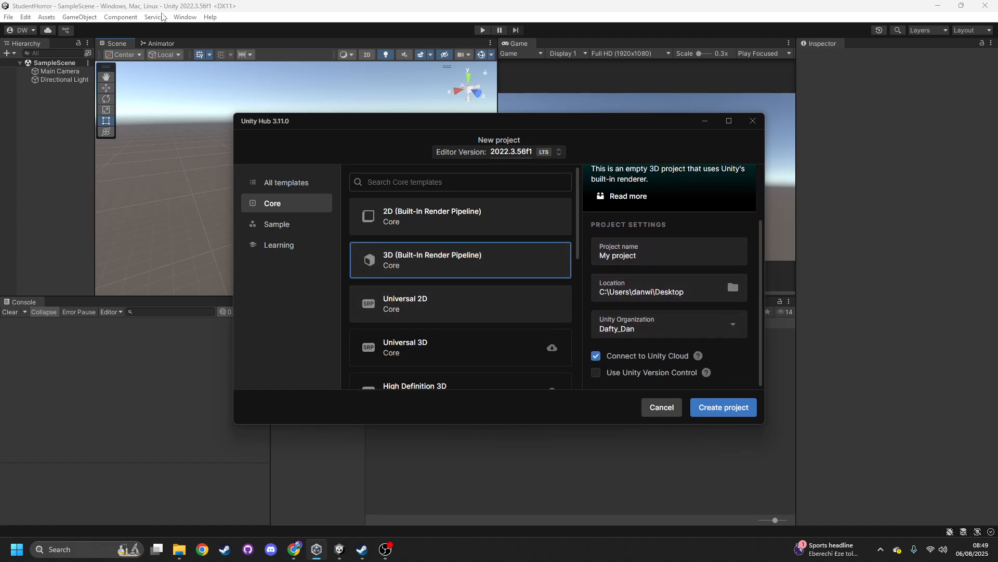
left_click(754, 127)
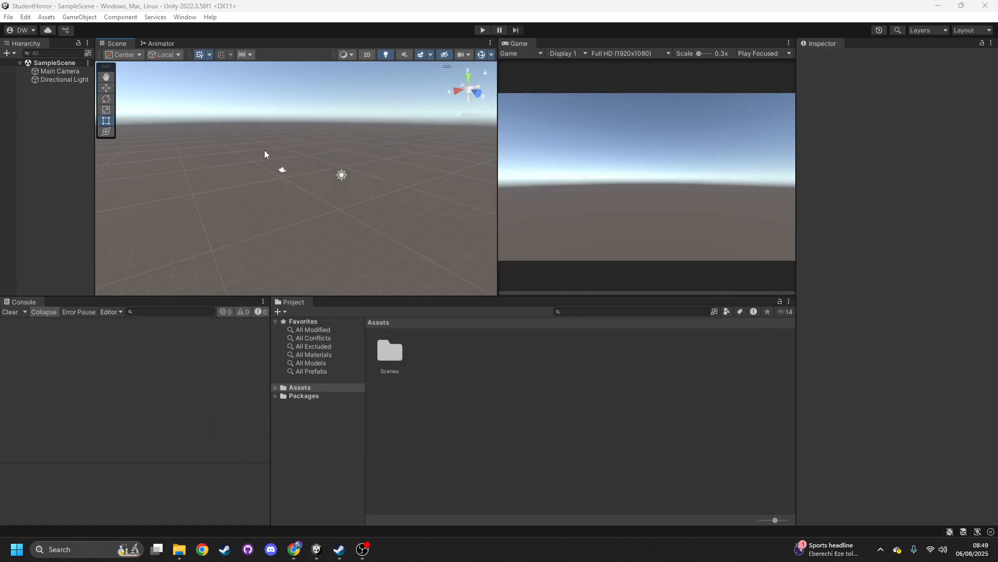
Add a 3D plane to the scene and name it Ground.
scroll(268, 154, "up", 2)
right_click(53, 137)
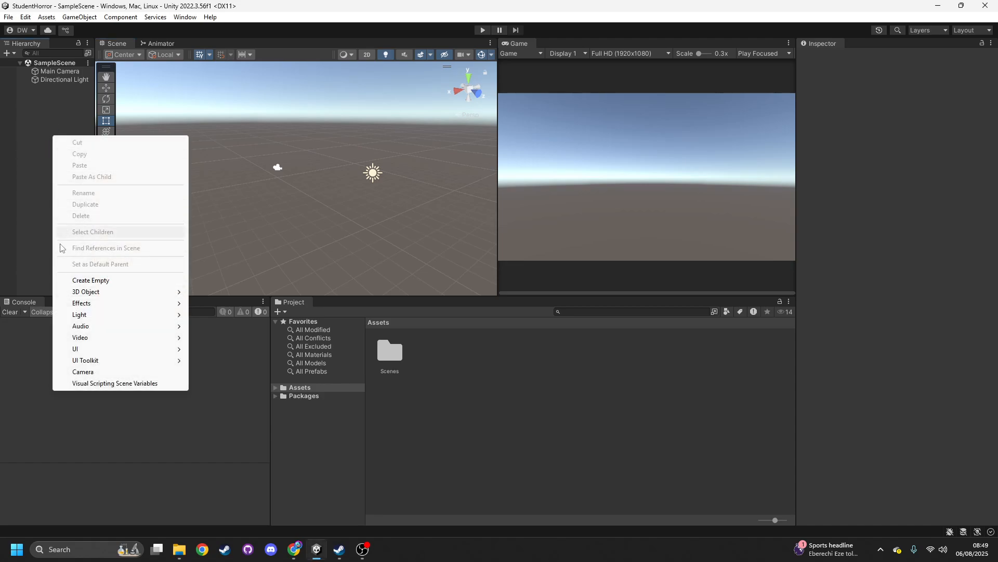
mouse_move(123, 292)
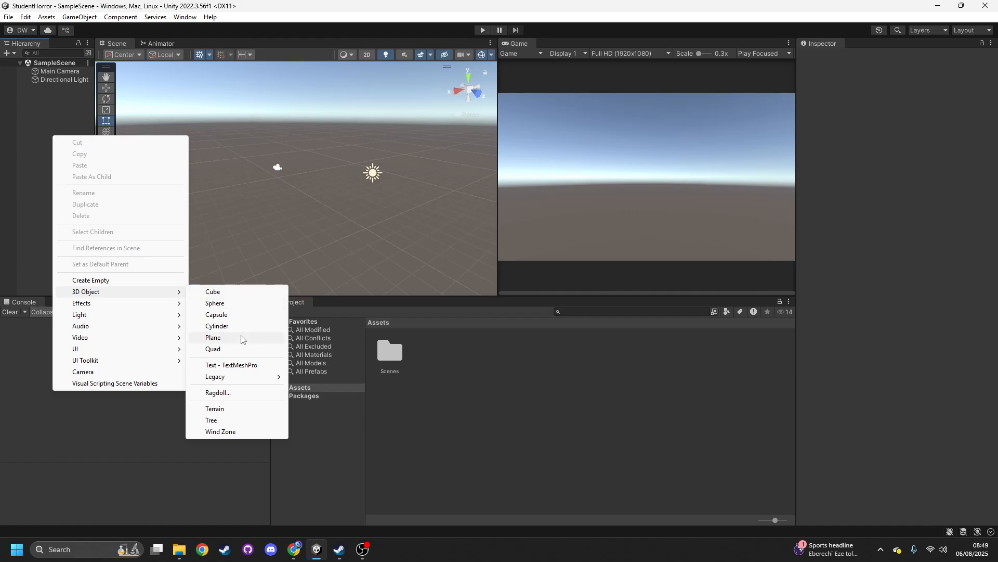
left_click(224, 337)
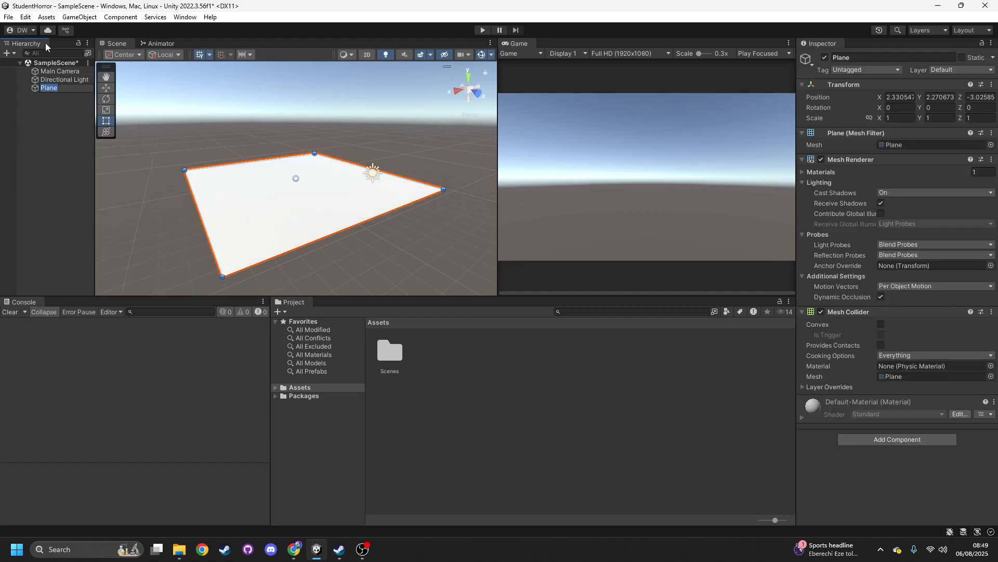
left_click(906, 58)
key("Caps_Lock")
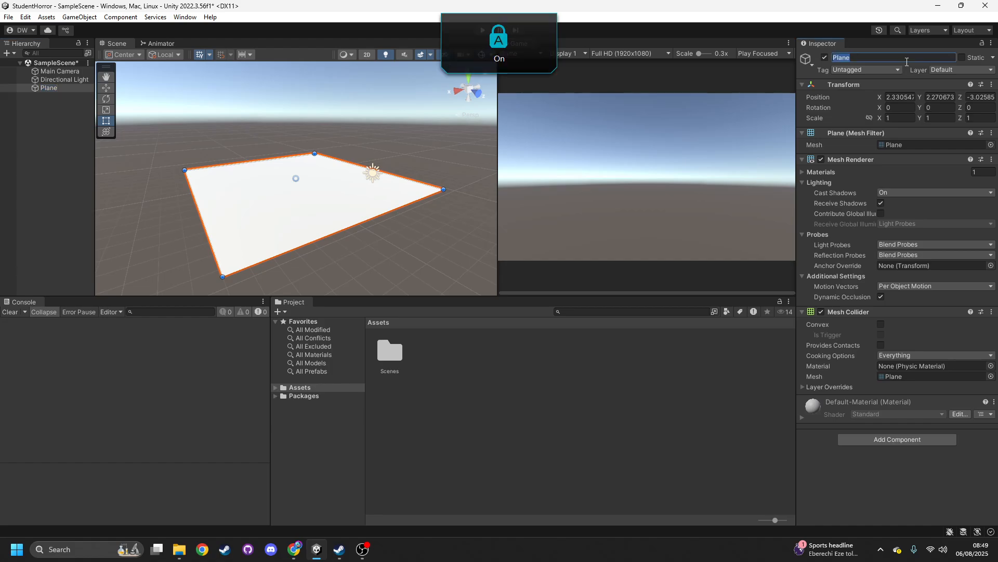
type("Ground")
key("Return")
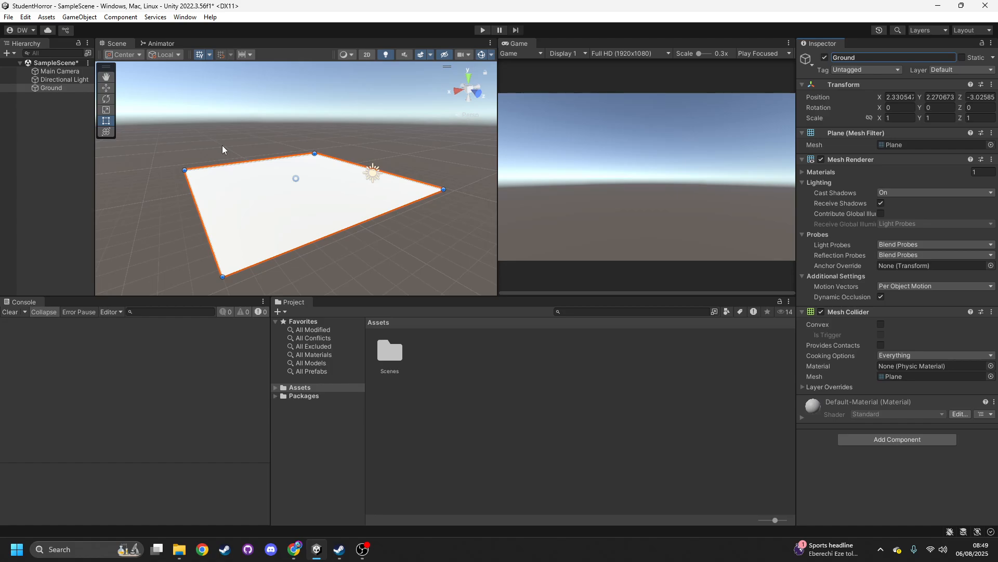
Move the Main Camera forward along its Z axis to about Z -5.23 with the Move tool.
scroll(229, 155, "up", 5)
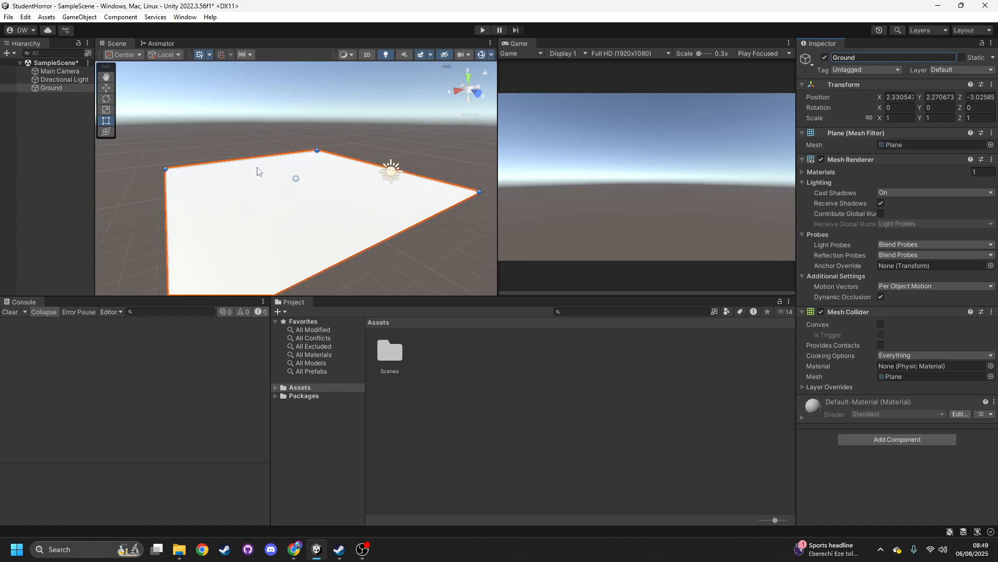
left_click(32, 122)
left_click(64, 81)
left_click(66, 73)
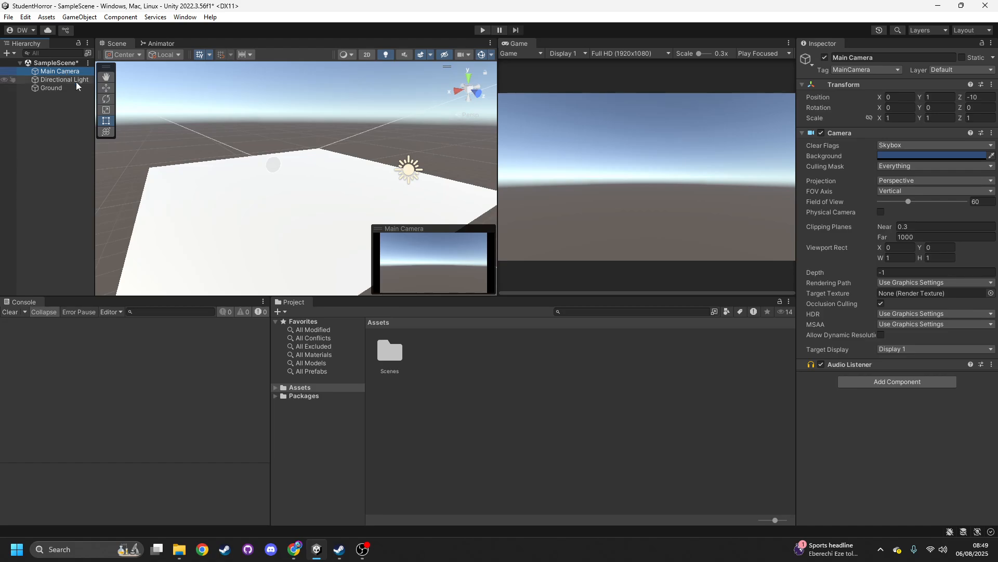
left_click(106, 87)
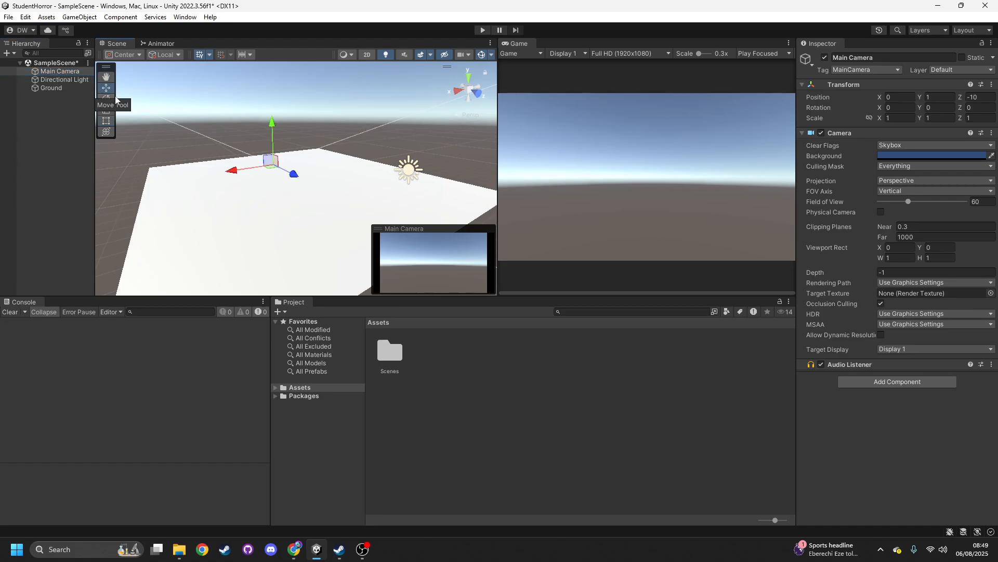
left_click_drag(295, 175, 335, 196)
scroll(336, 197, "down", 3)
key("f")
key("f")
key("f")
key("f")
key("f")
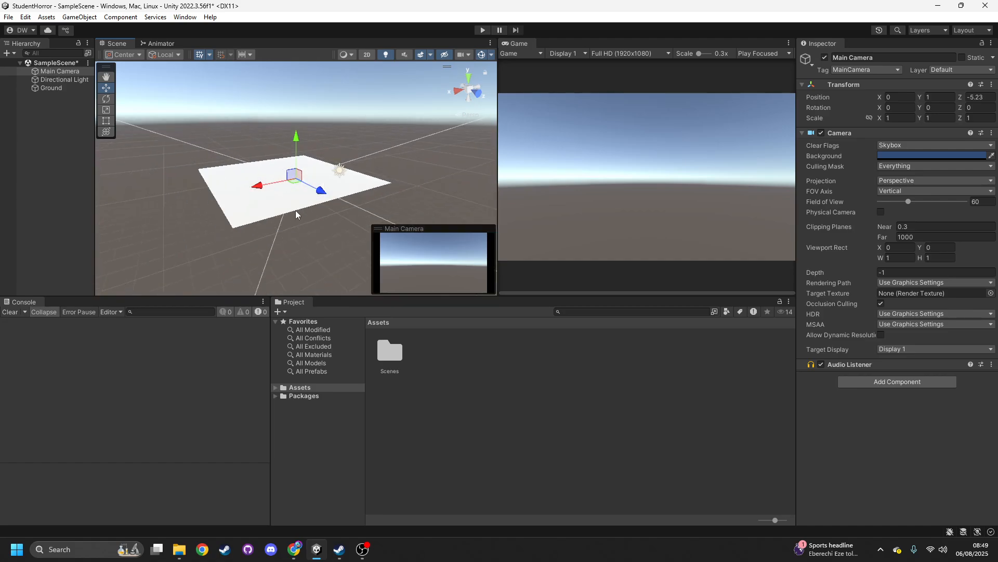
key("f")
key("f")
key("f")
key("f")
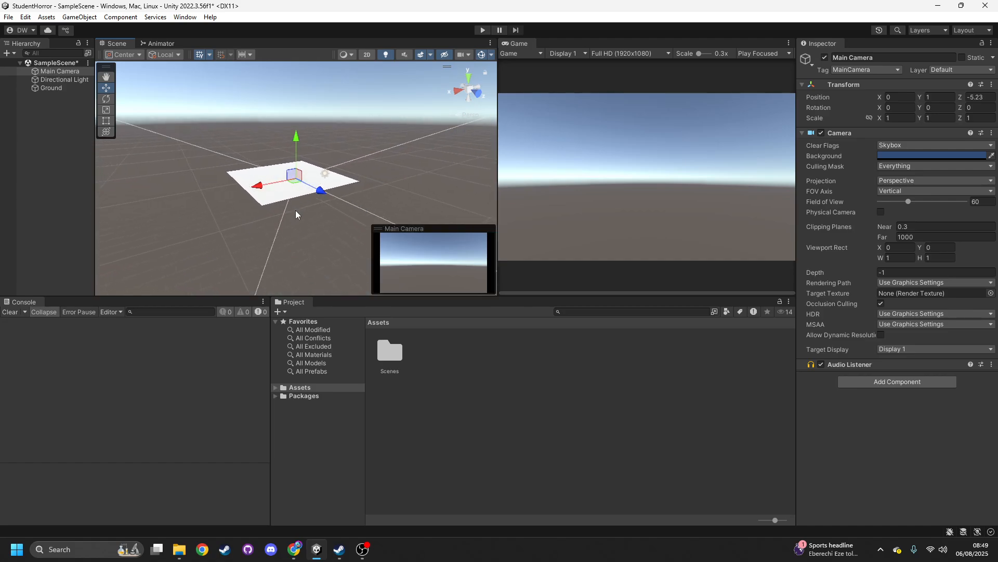
Set the Ground plane's position to X 0, Y 0, Z 0.
scroll(296, 206, "up", 5)
right_click_drag(295, 206, 281, 180)
scroll(312, 192, "down", 10)
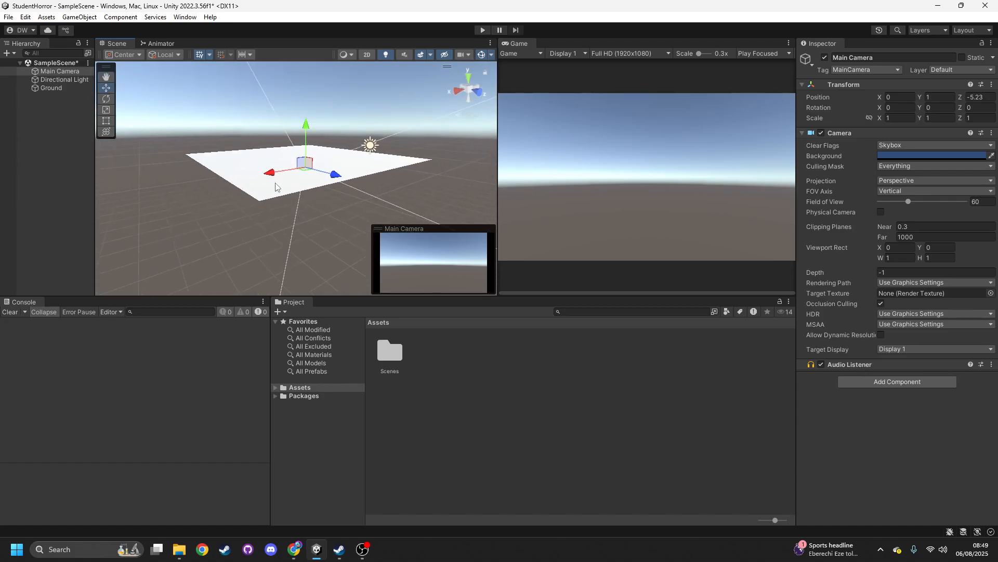
left_click(261, 186)
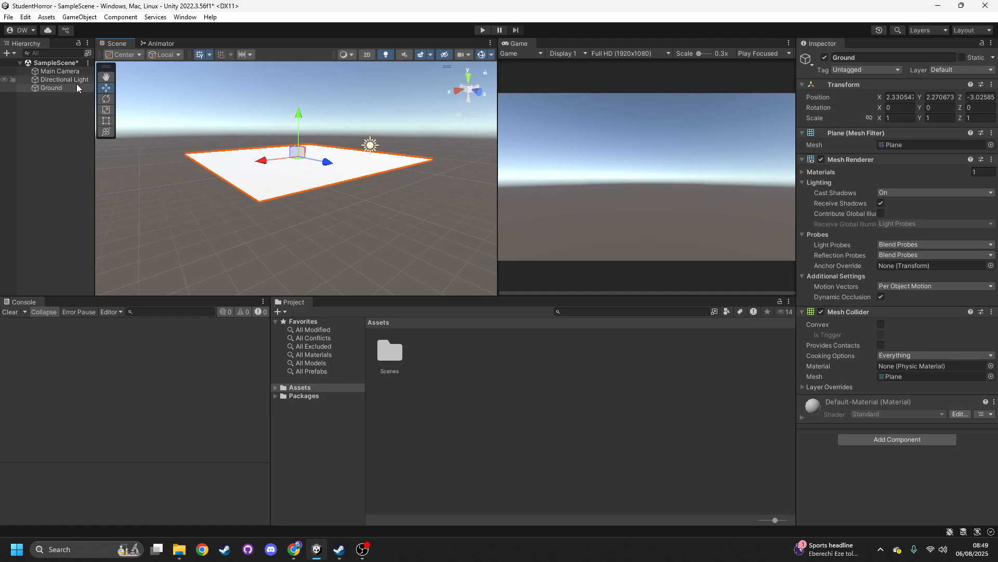
left_click(899, 98)
type("0")
key("Tab")
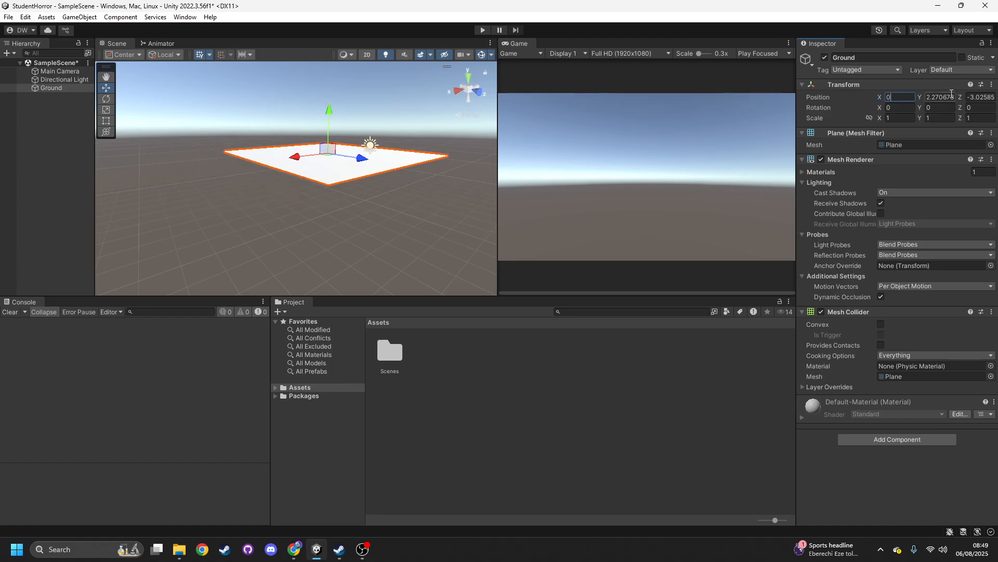
type("0")
left_click(989, 98)
type("0")
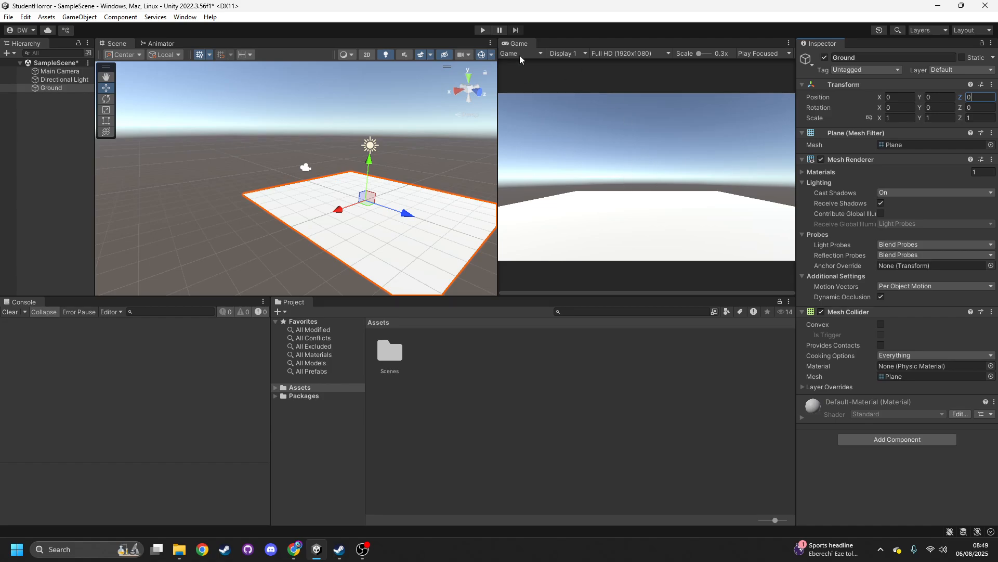
Dock the Game view as a tab alongside the Scene view, and return it to its own pane beside the Scene view.
left_click_drag(523, 42, 139, 50)
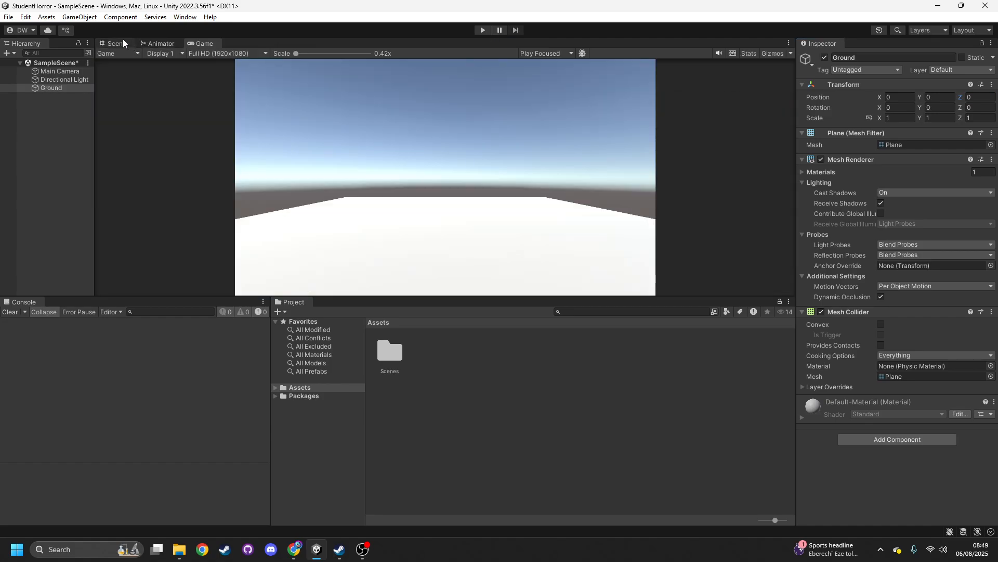
left_click(123, 43)
left_click_drag(205, 43, 683, 196)
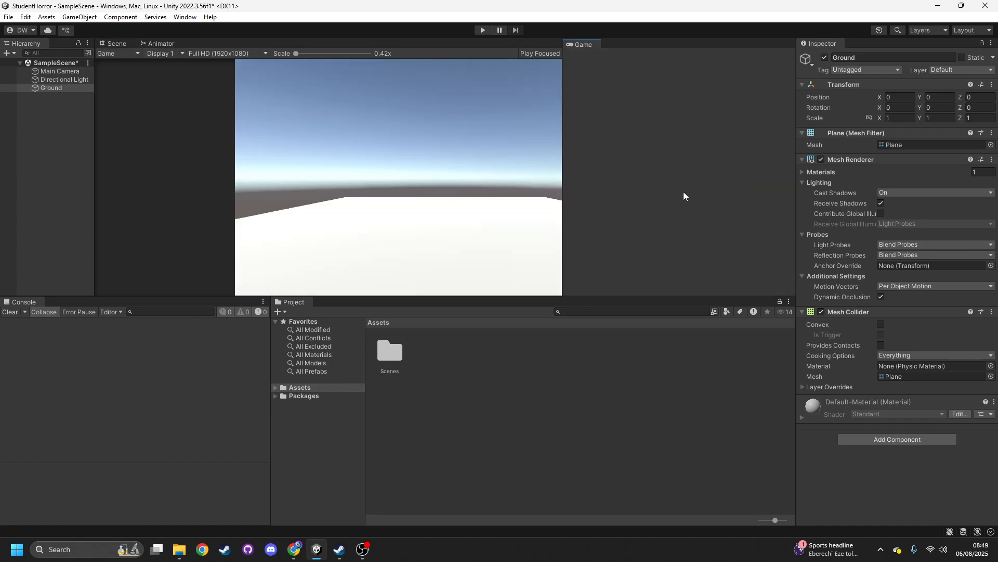
left_click_drag(560, 183, 584, 184)
Try Free Aspect in the Game view, and restore the Full HD (1920x1080) resolution.
left_click(725, 55)
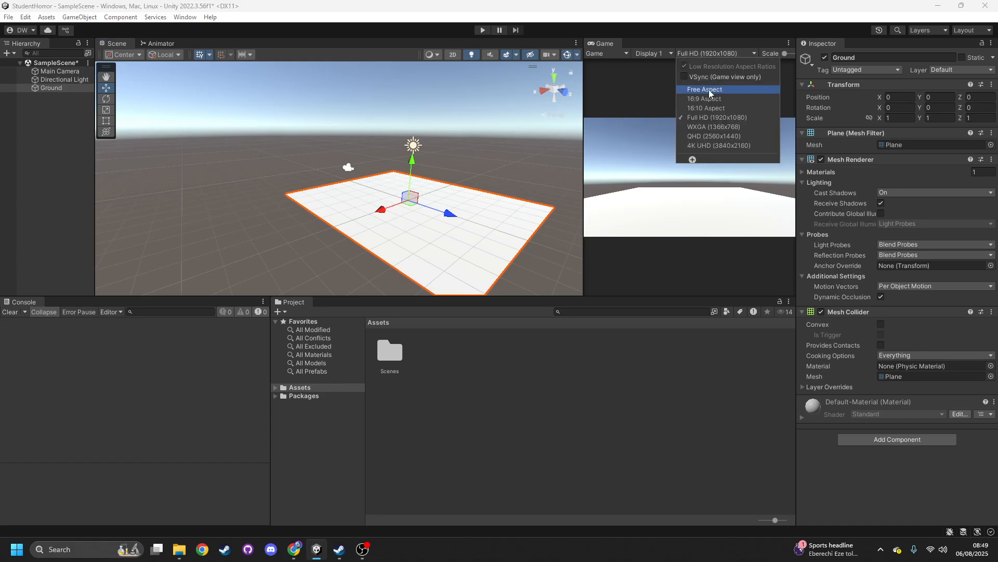
left_click(709, 90)
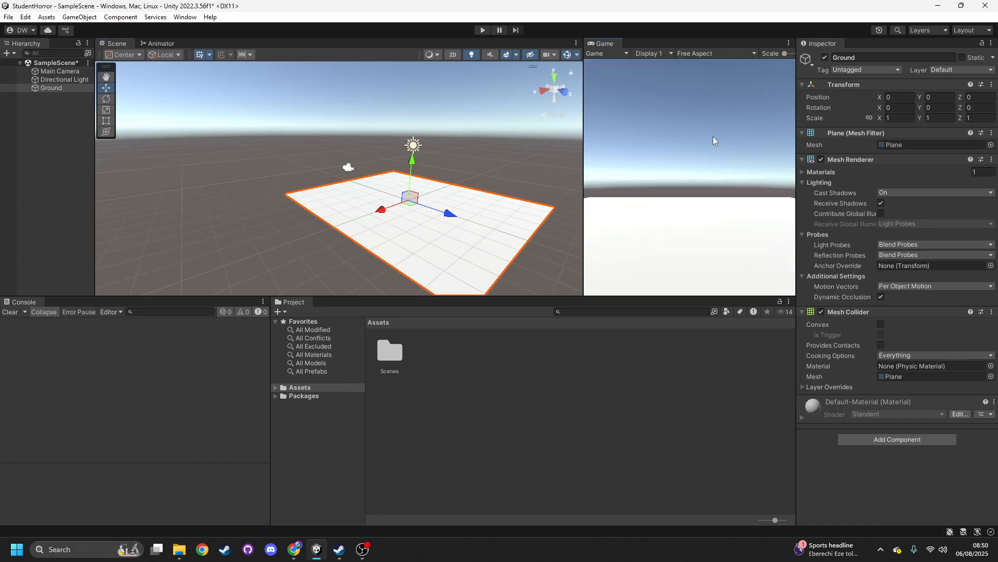
left_click_drag(585, 161, 477, 143)
left_click(608, 54)
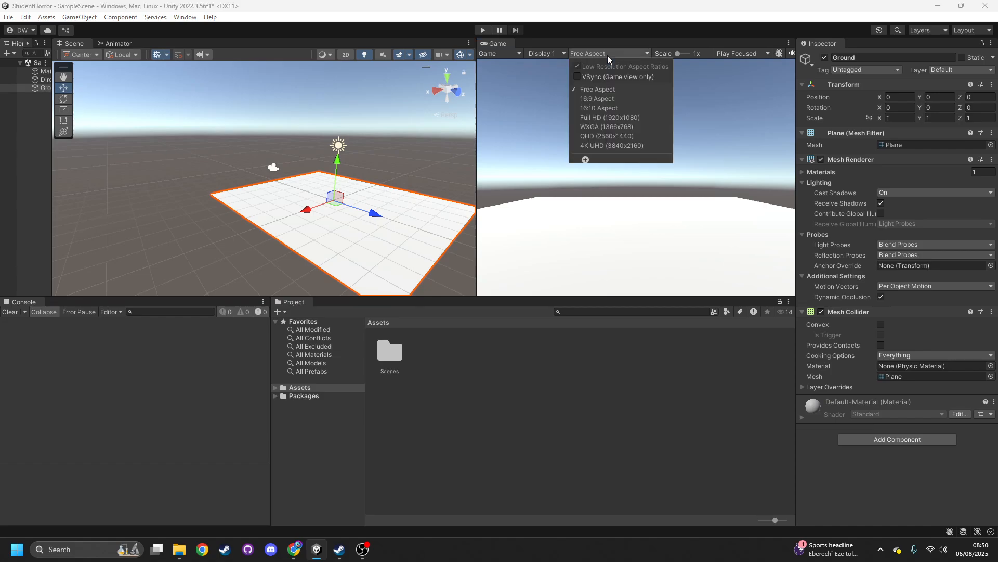
left_click(618, 118)
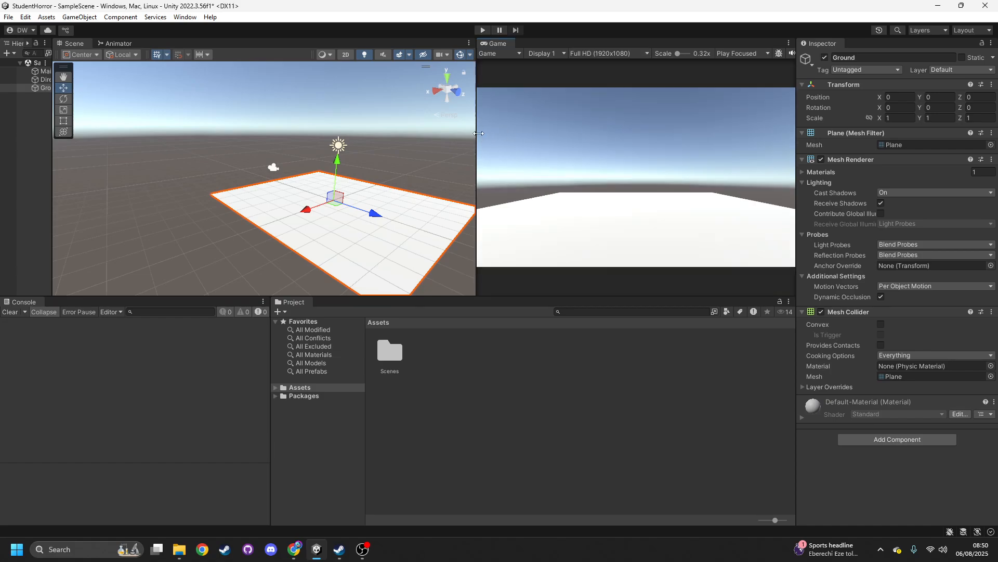
Widen the Scene view and the Hierarchy so object names are readable, and save the scene.
left_click_drag(479, 133, 568, 130)
right_click_drag(441, 153, 461, 211)
scroll(460, 211, "down", 3)
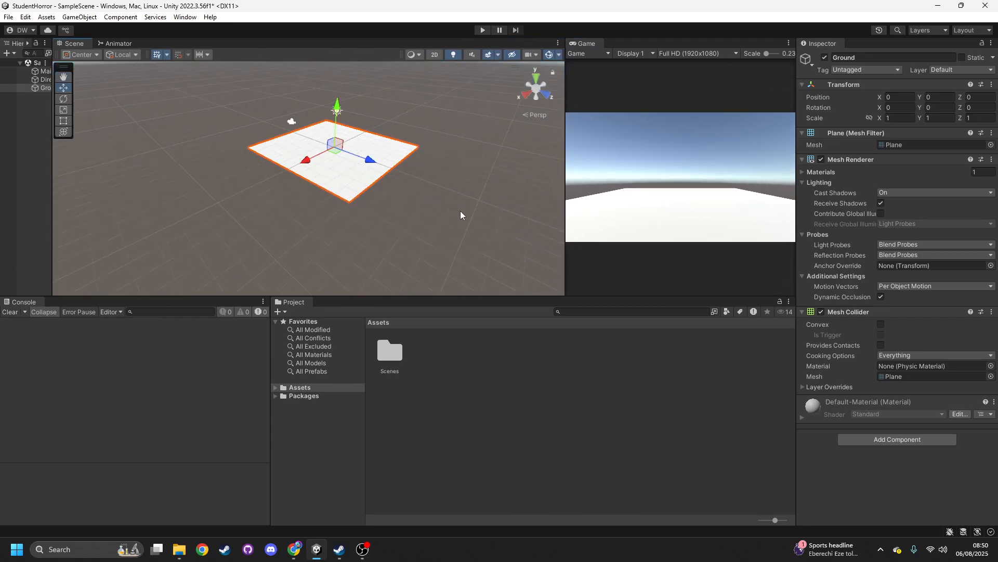
left_click_drag(51, 174, 92, 173)
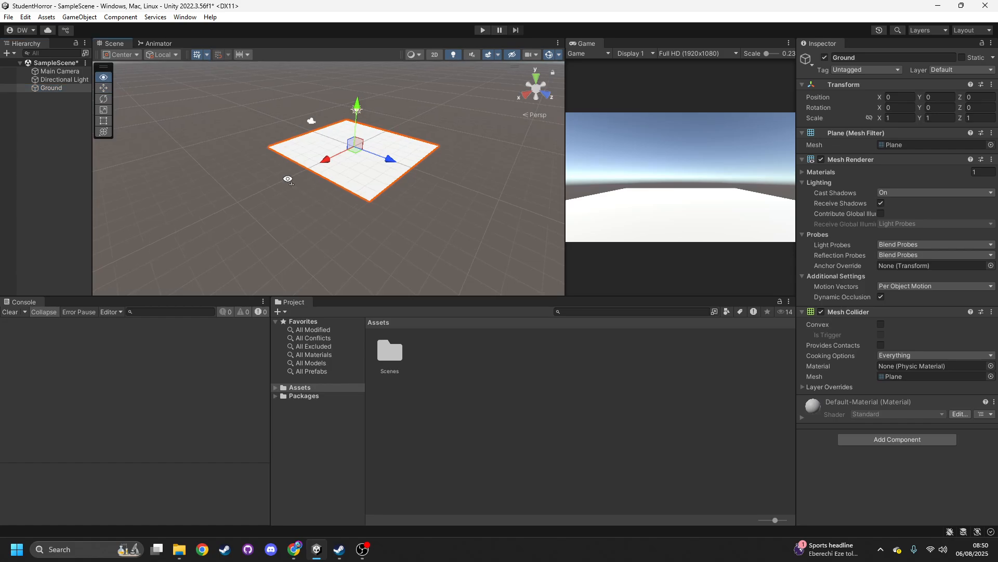
key("f")
key("ctrl+s")
scroll(401, 205, "up", 2)
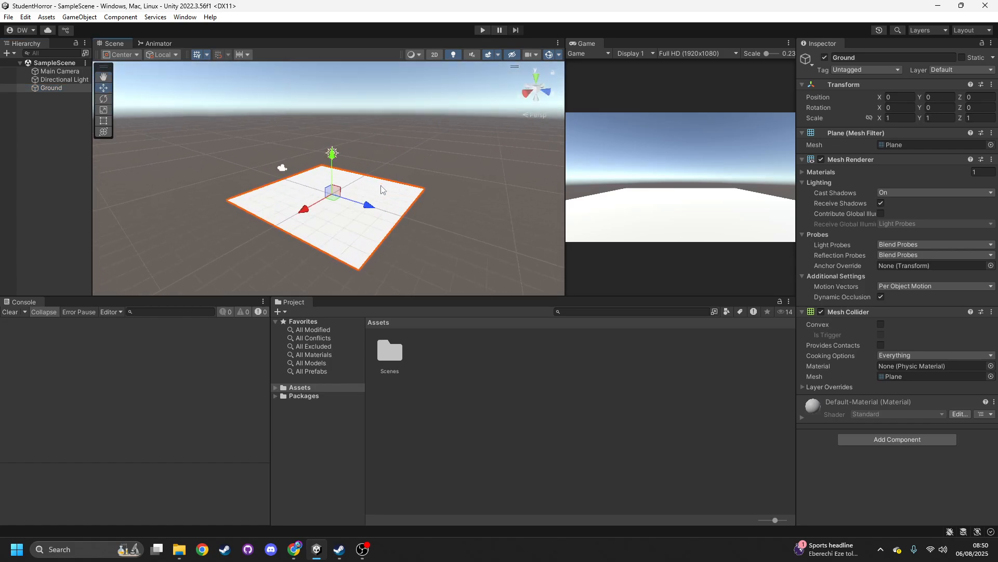
Add a 3D capsule to the scene and name it Player.
right_click(64, 142)
left_click(39, 147)
right_click(44, 151)
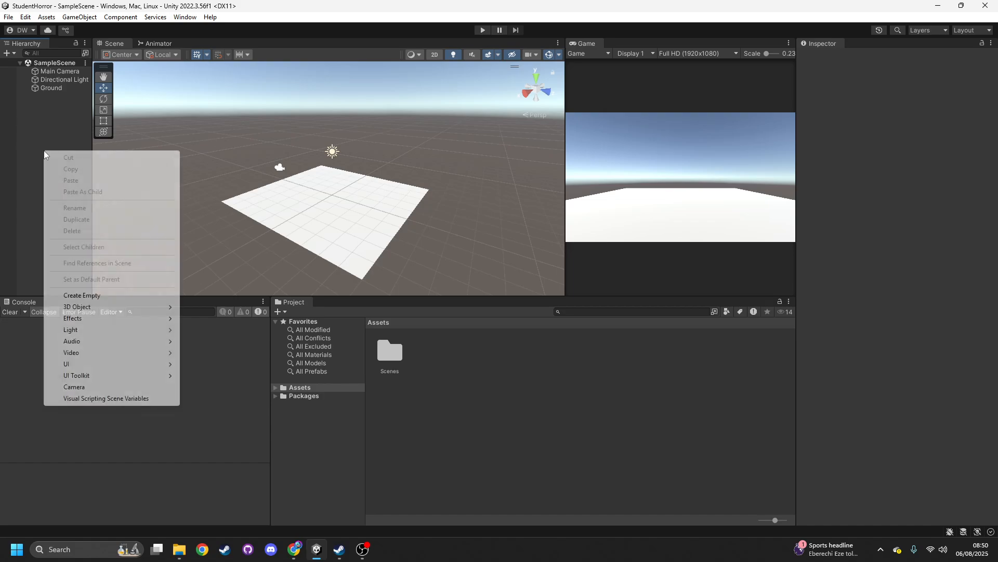
mouse_move(143, 314)
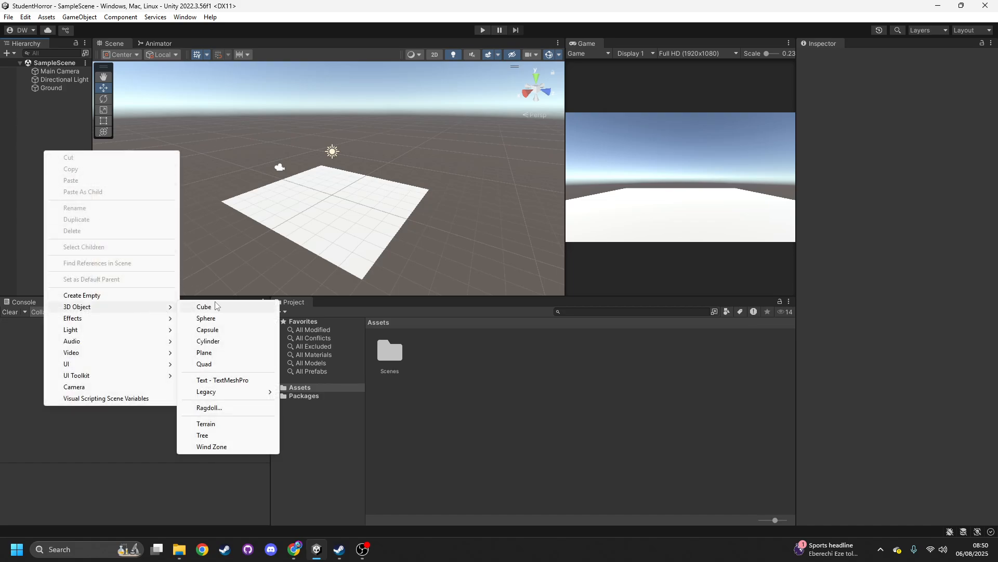
left_click(225, 336)
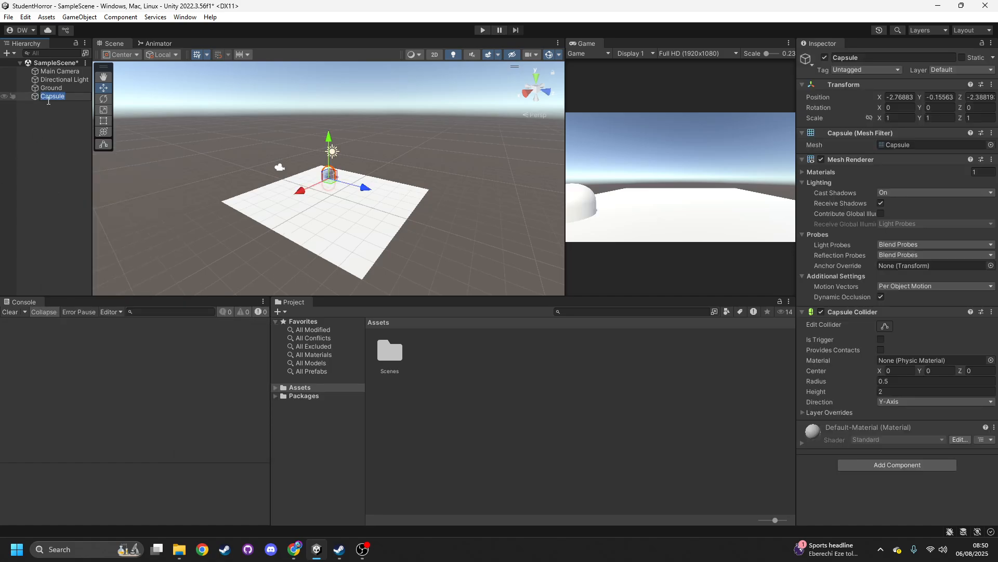
key("Caps_Lock")
type("Player")
key("Return")
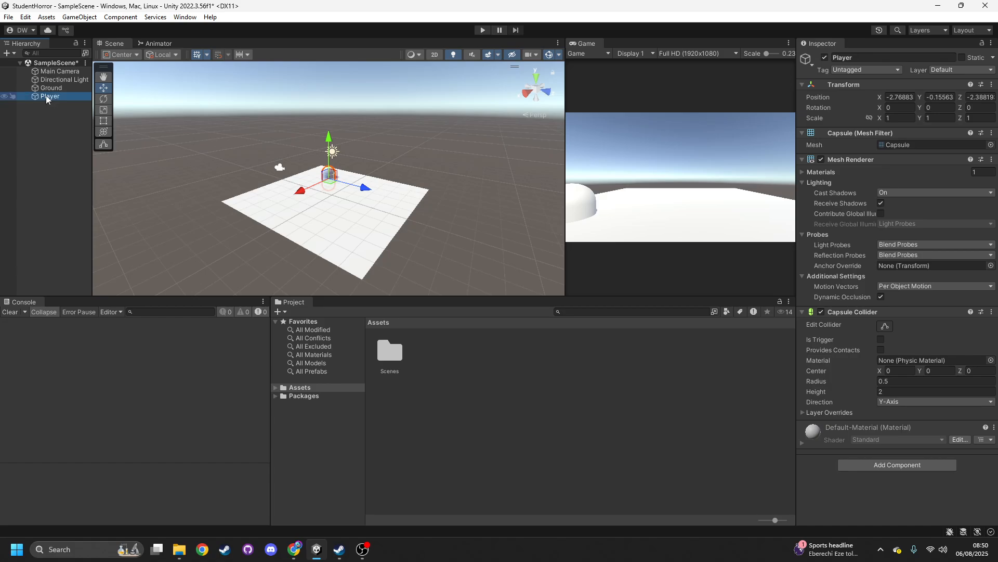
Raise the Player capsule to about Y 1.09 so it stands above the ground plane.
double_click(46, 96)
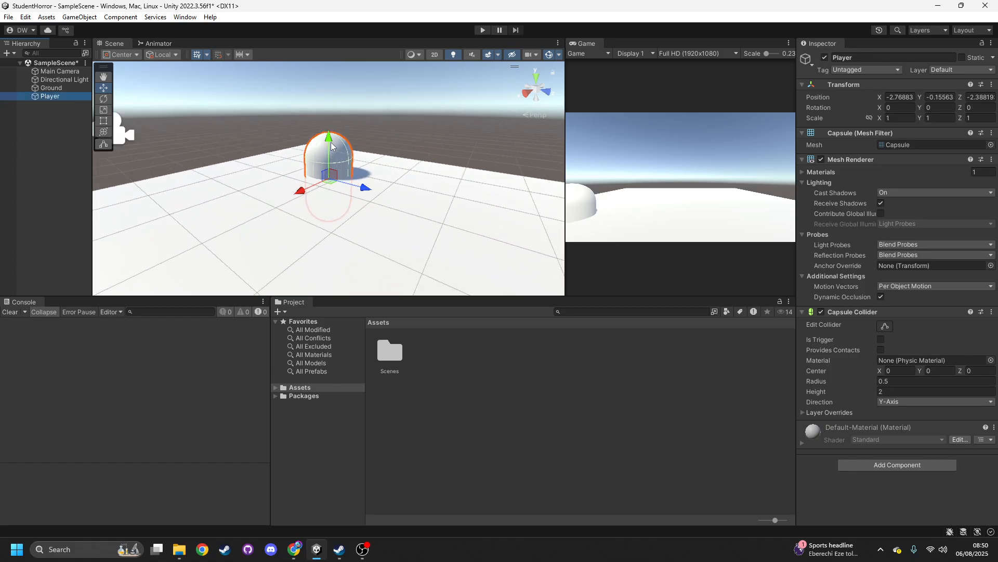
left_click_drag(331, 146, 332, 86)
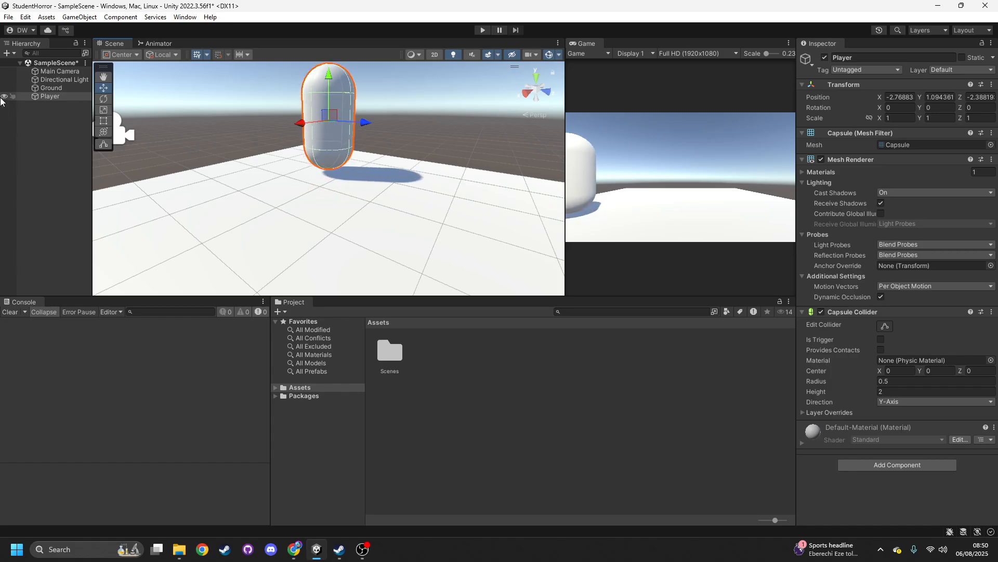
Save the scene and raise the Player capsule to Y 1.23 above the ground plane.
left_click(66, 73)
key("ctrl+s")
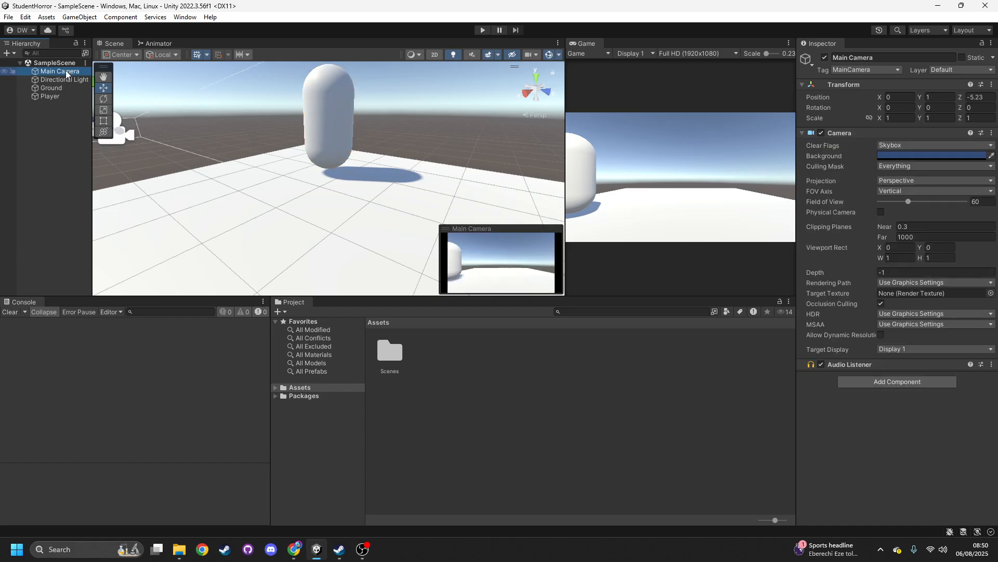
left_click(57, 96)
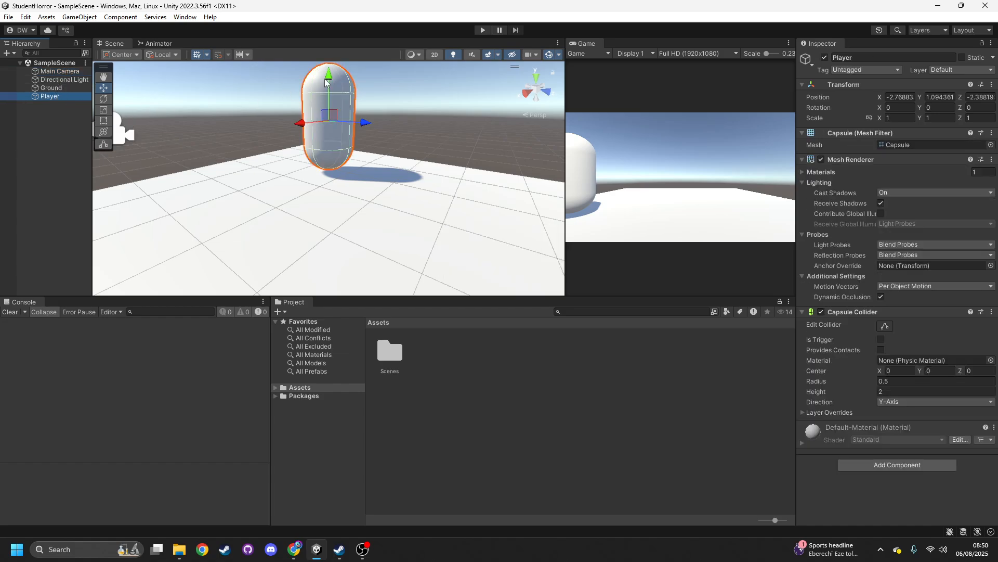
mouse_move(326, 82)
left_mouse_down()
mouse_move(321, 183)
mouse_move(322, 73)
left_mouse_up()
Save the scene and make the Main Camera a child of the Player object.
left_click(59, 72)
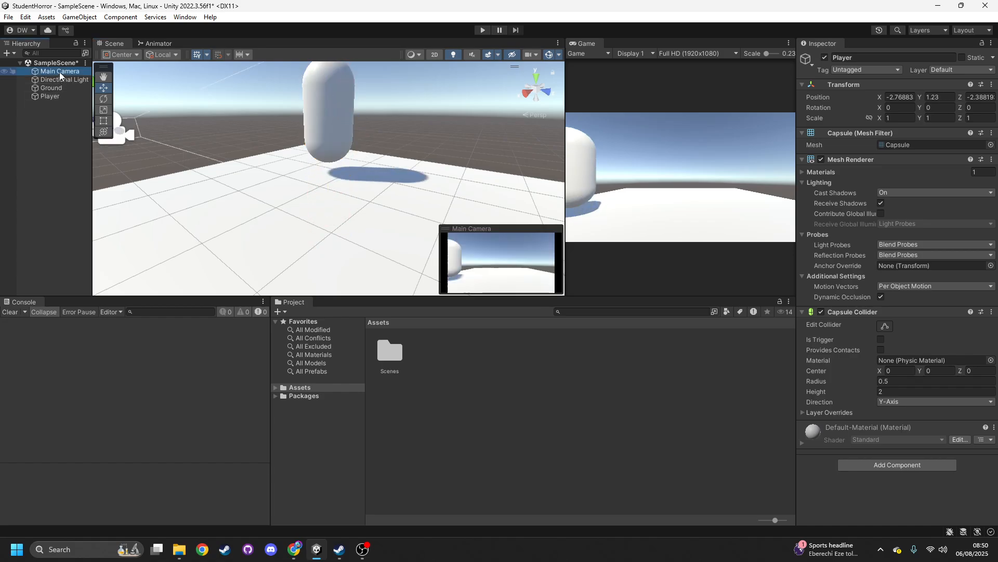
key("ctrl+s")
key("f")
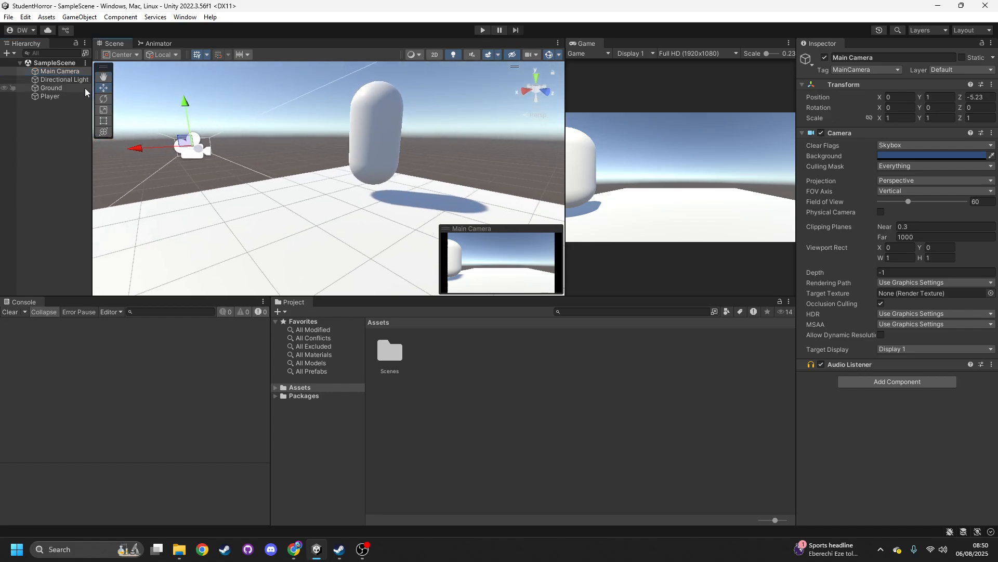
left_click_drag(76, 70, 61, 85)
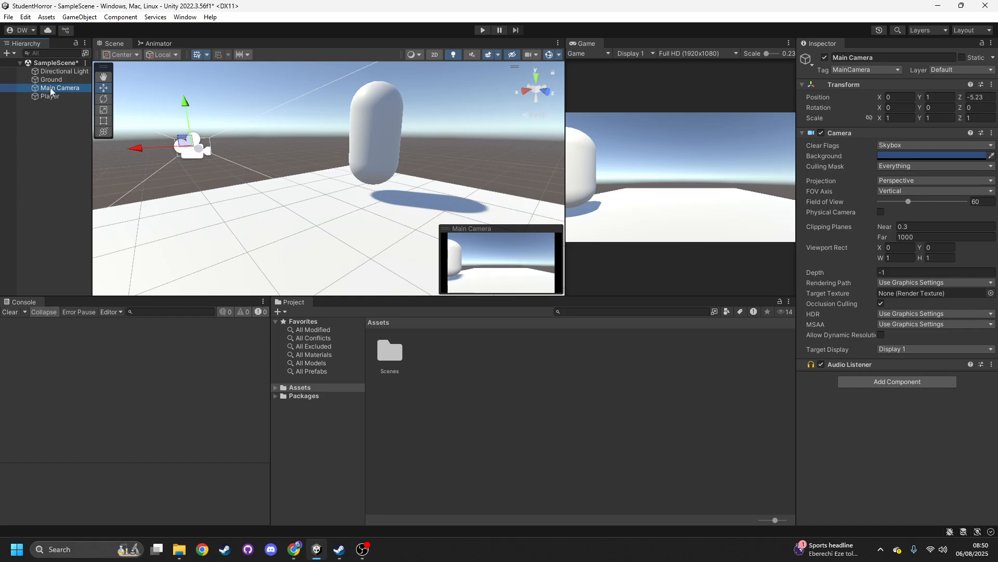
left_click_drag(50, 87, 54, 97)
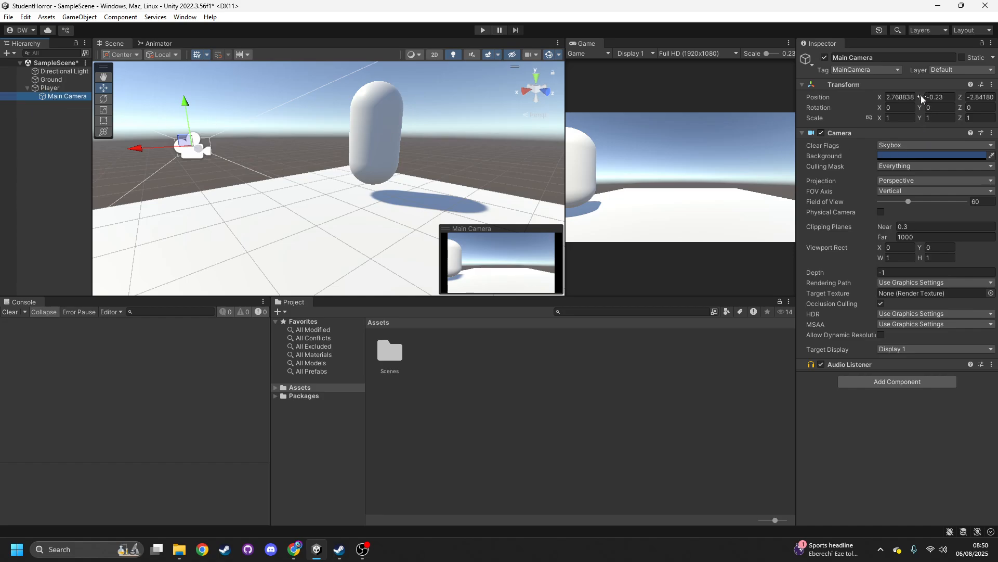
Set the Main Camera's X and Z position to 0 so it is centred inside the Player capsule.
left_click(905, 97)
type("0")
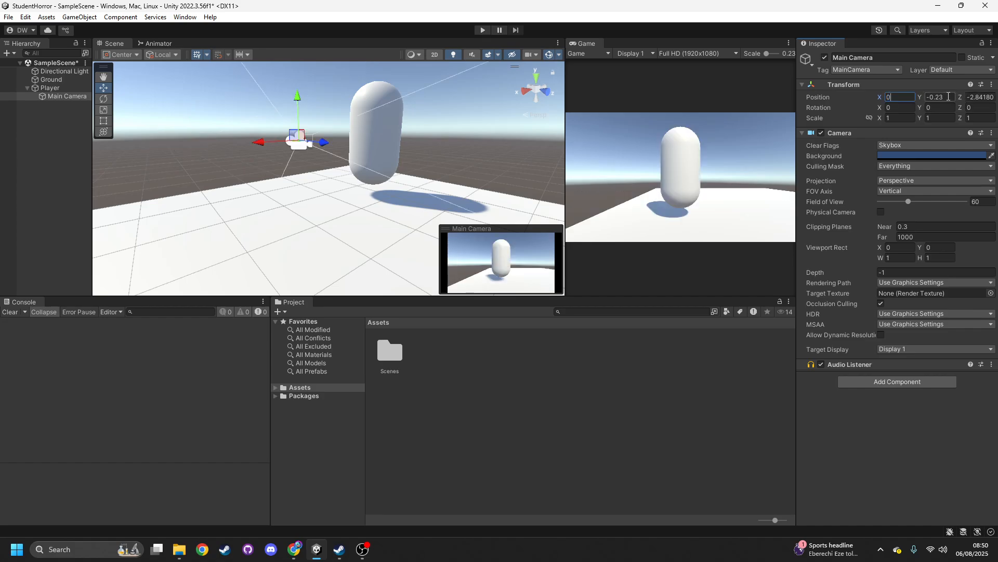
key("Tab")
left_click(981, 98)
type("0")
left_click_drag(939, 98, 943, 99)
type("0")
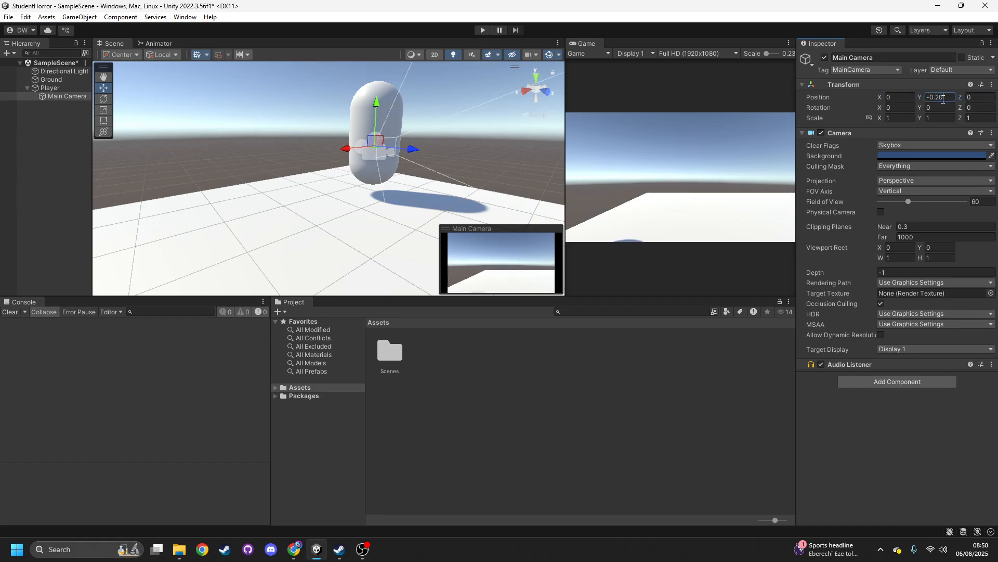
Raise the Main Camera to Y 0.61, near the top of the Player capsule, and save the scene.
left_click_drag(377, 110, 378, 64)
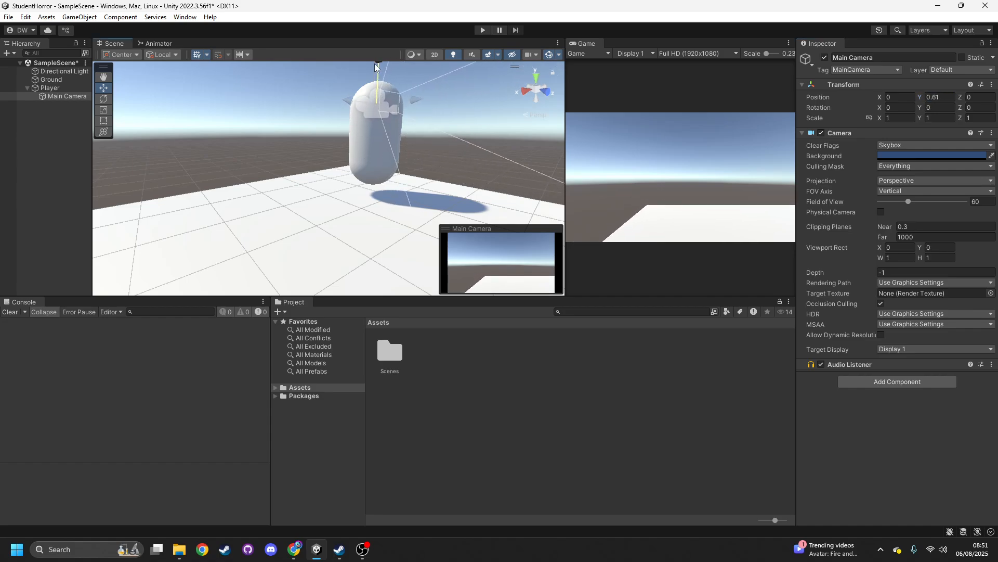
right_click_drag(407, 136, 436, 167)
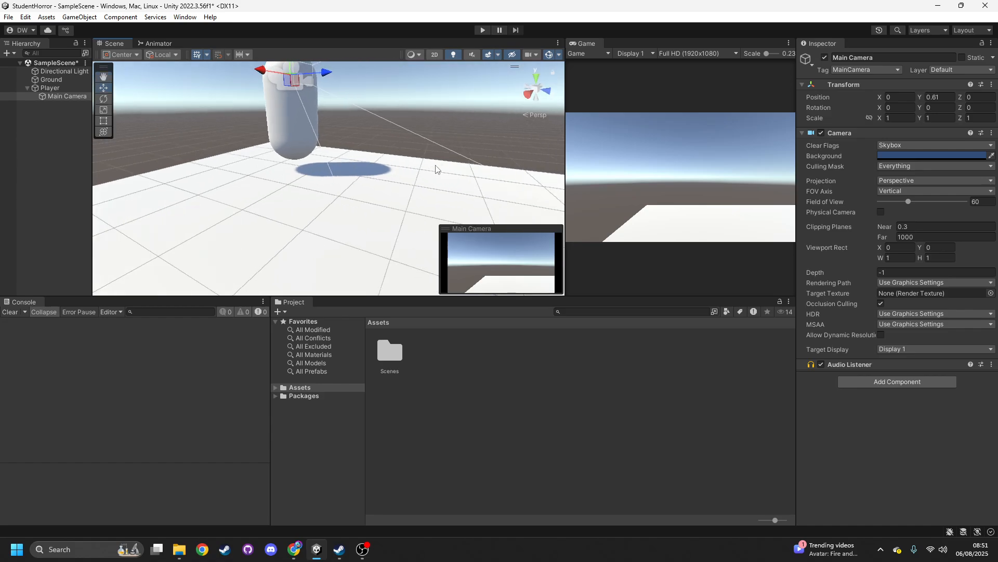
scroll(388, 169, "down", 4)
left_click(67, 89)
left_click(27, 88)
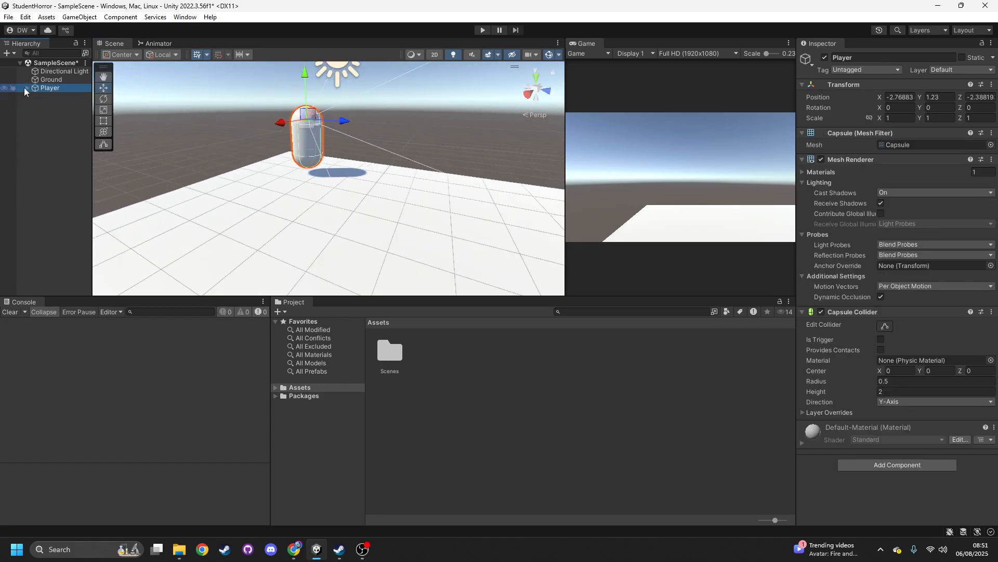
key("ctrl+s")
Create a new material named PlayerMat in the Assets folder.
right_click(482, 391)
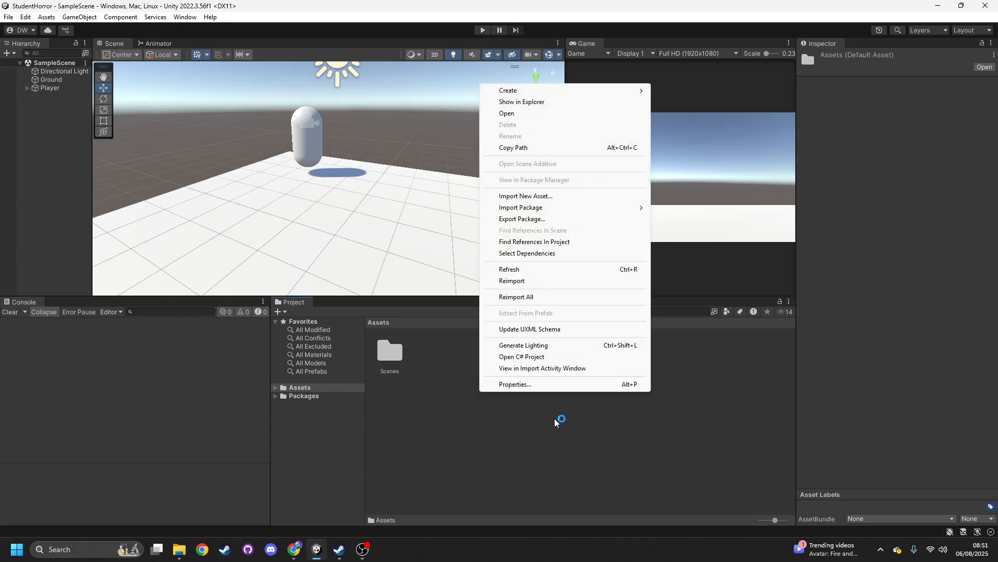
mouse_move(572, 91)
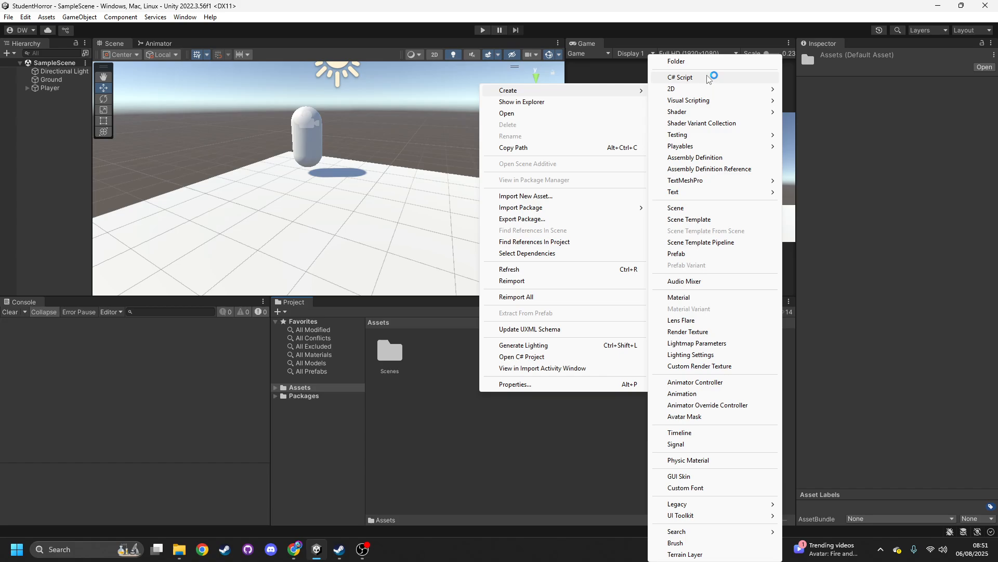
left_click(679, 297)
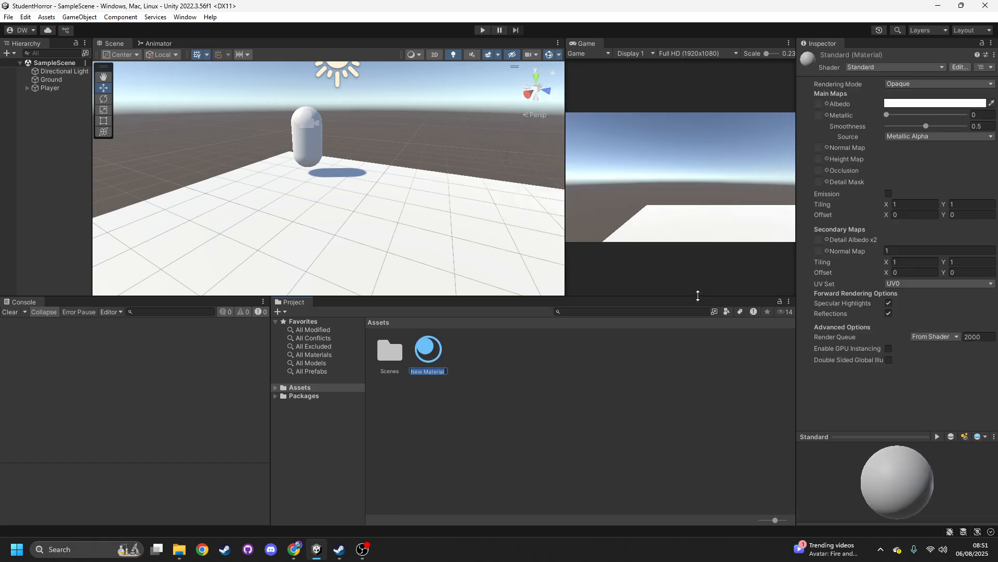
key("Caps_Lock")
type("PlayerMat")
key("Return")
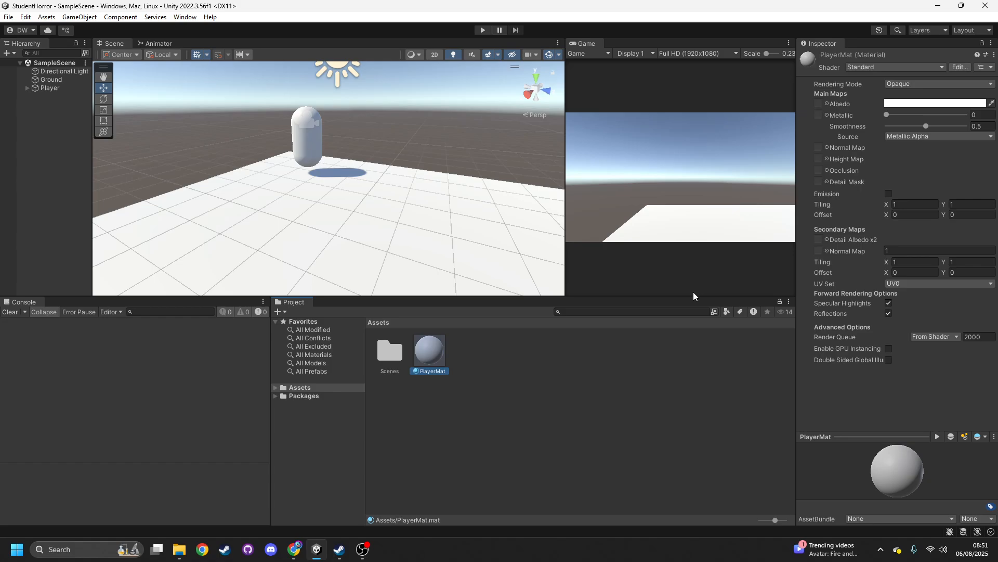
Set the albedo colour of the PlayerMat material to a saturated blue, about hex 0022FF.
left_click(895, 104)
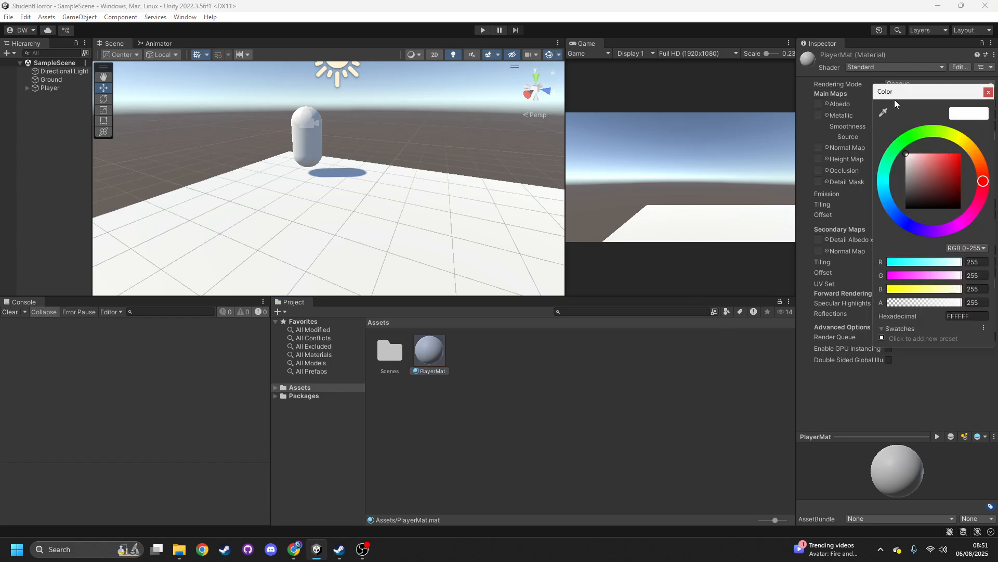
left_click(894, 218)
left_click(961, 154)
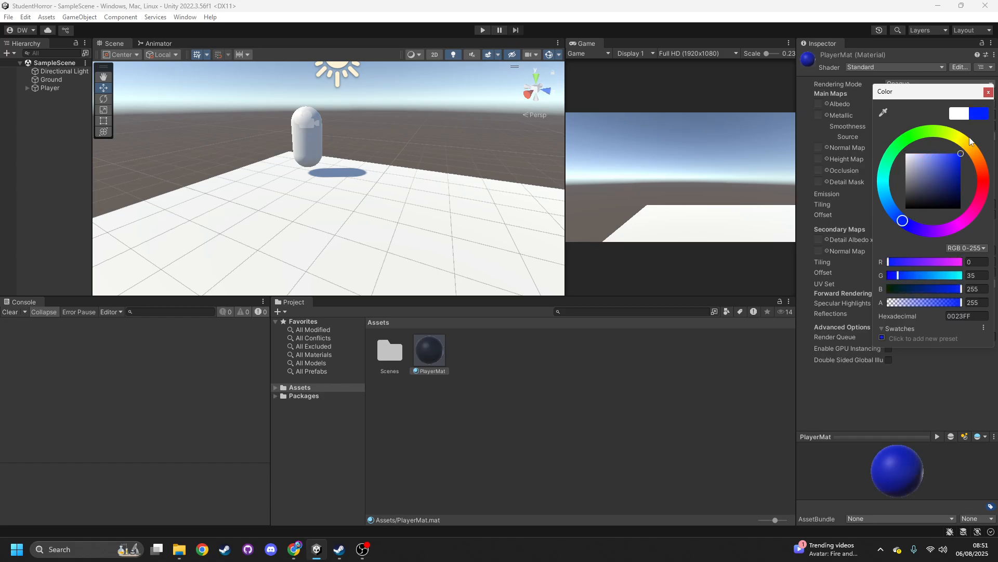
left_click(987, 94)
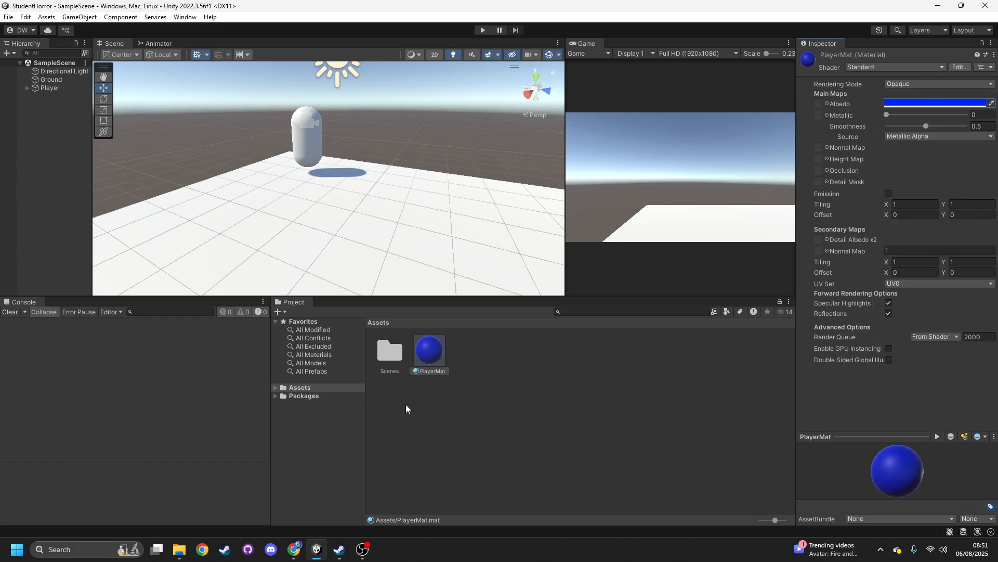
left_click(424, 351)
left_click(892, 104)
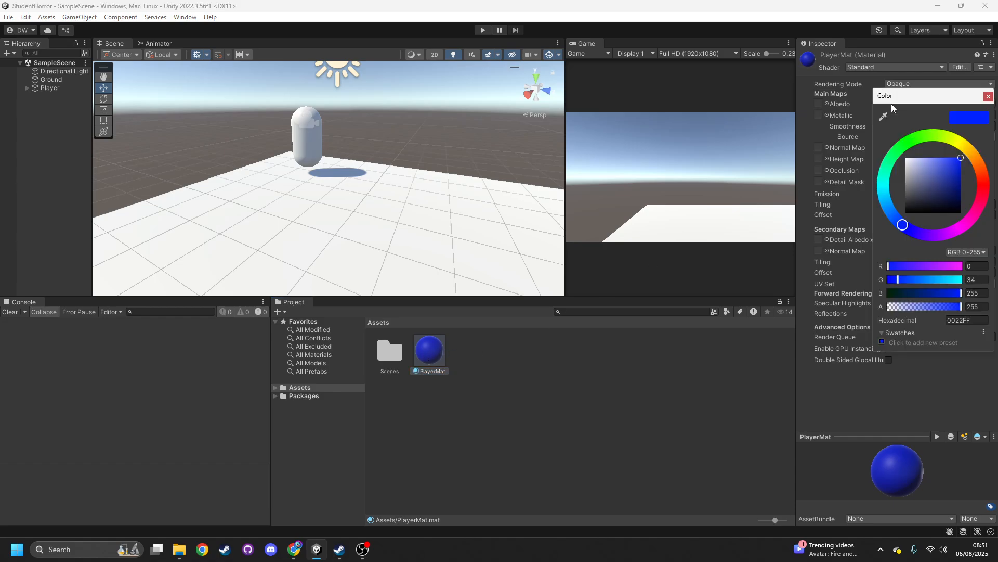
left_click(988, 96)
Apply the PlayerMat material to the Player capsule and save the scene.
left_click_drag(430, 349, 320, 153)
right_click_drag(440, 208, 424, 176)
scroll(424, 176, "up", 2)
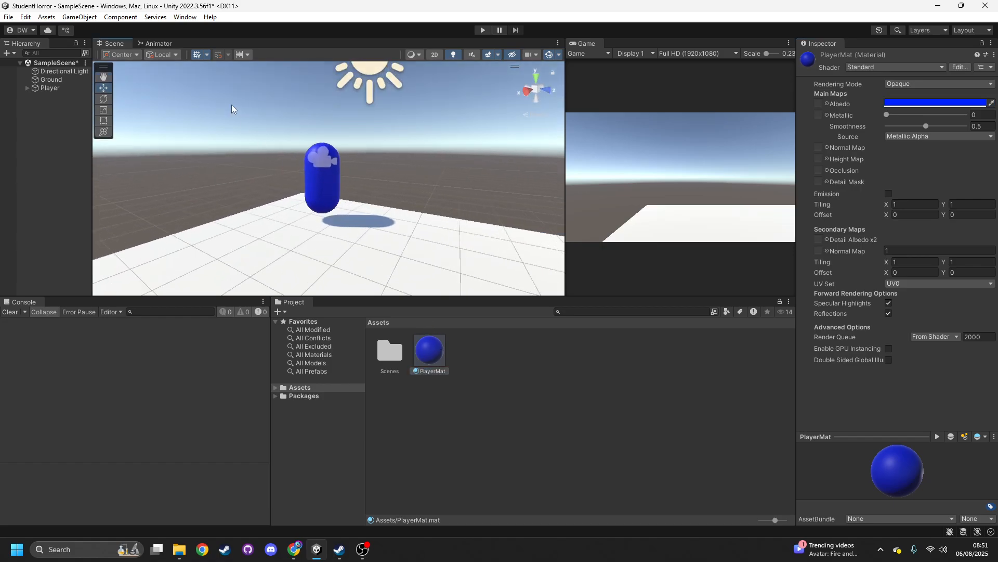
left_click(61, 91)
key("ctrl+s")
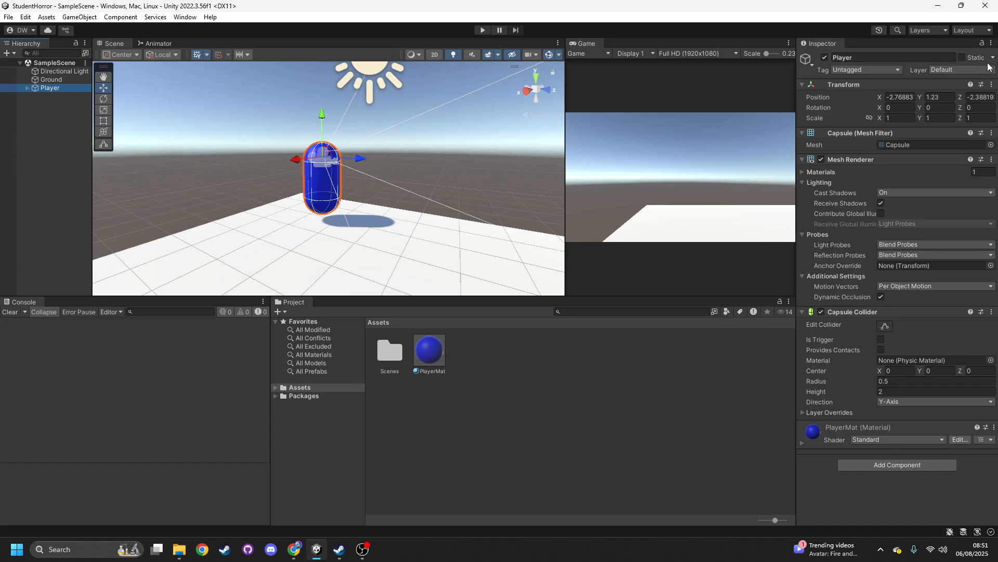
Assign the blue label icon to the Player object so its name shows in the scene.
left_click(805, 64)
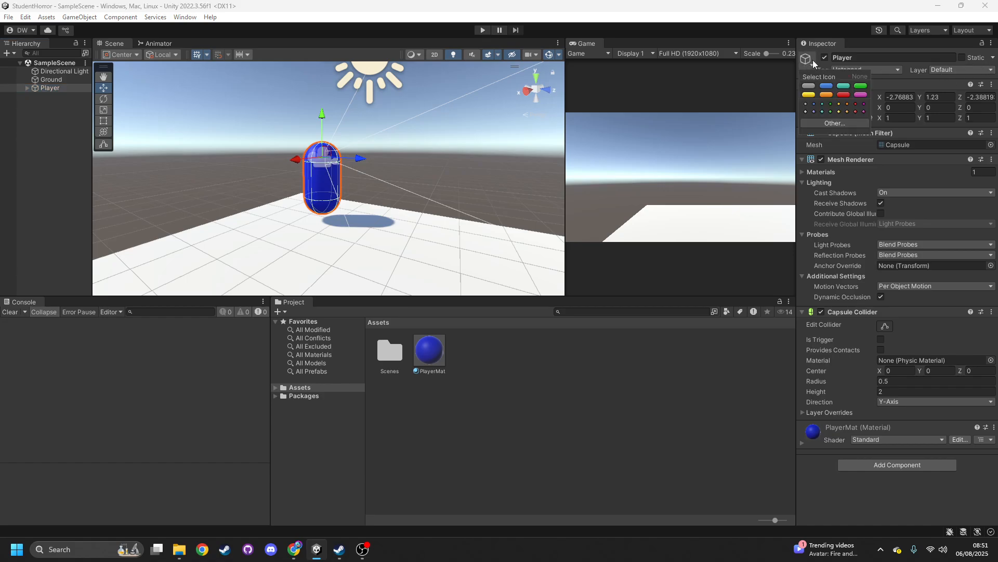
left_click(828, 87)
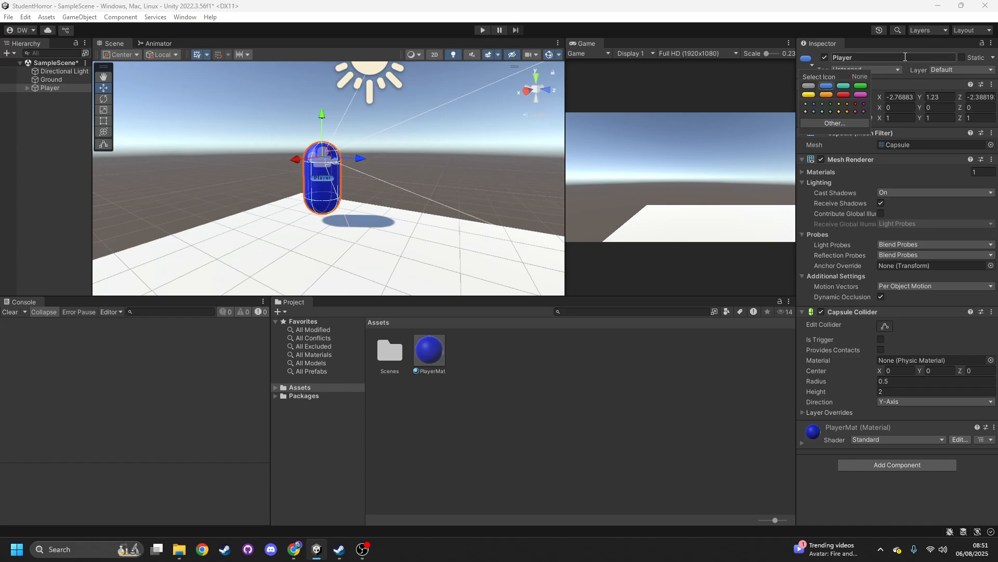
left_click(484, 138)
Examine the Player capsule and the whole ground plane from several angles and distances.
right_click_drag(347, 163, 505, 204)
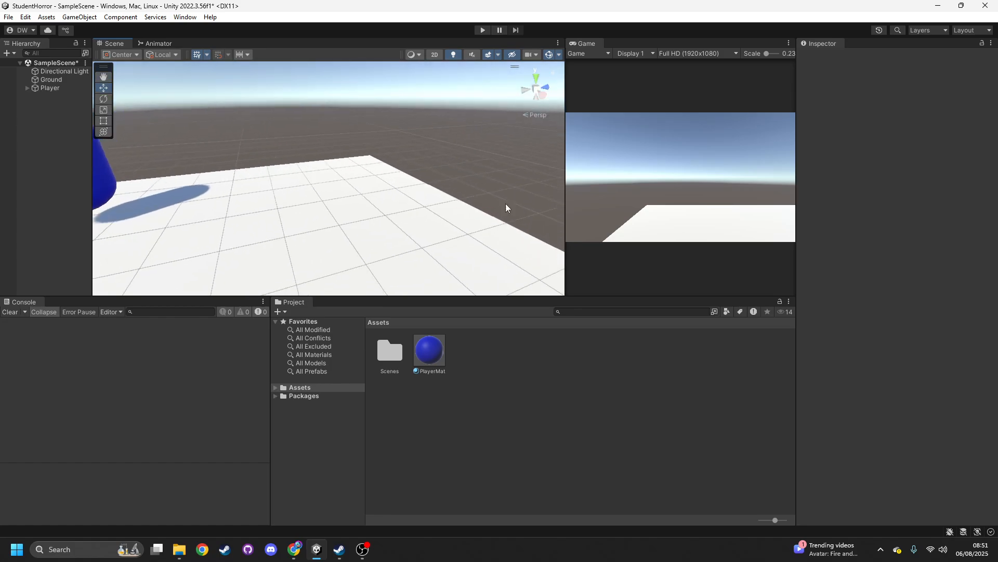
scroll(448, 229, "down", 10)
scroll(416, 226, "up", 3)
scroll(417, 226, "up", 5)
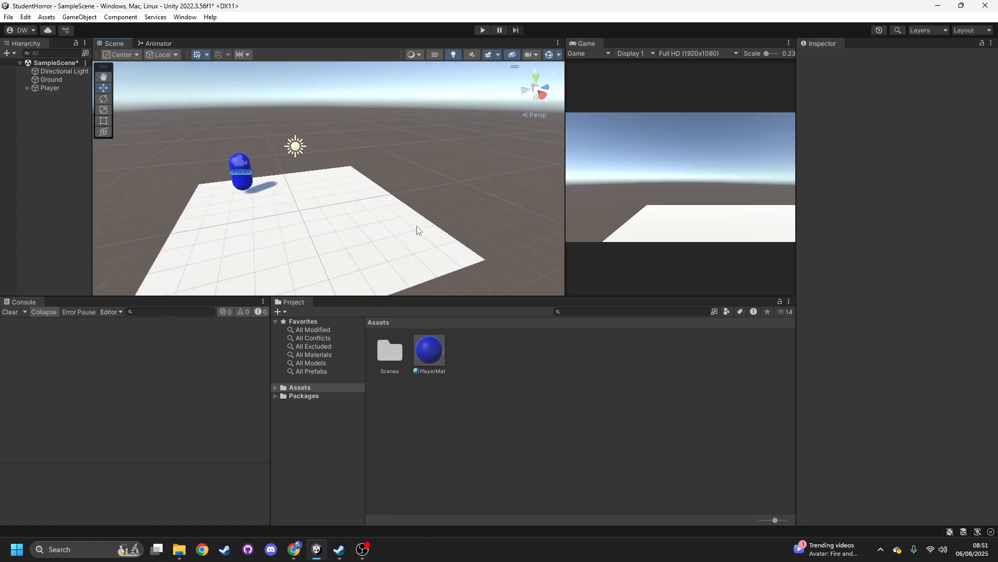
scroll(413, 227, "down", 3)
scroll(413, 229, "up", 1)
right_click_drag(414, 230, 403, 165)
scroll(402, 166, "up", 4)
scroll(395, 174, "down", 7)
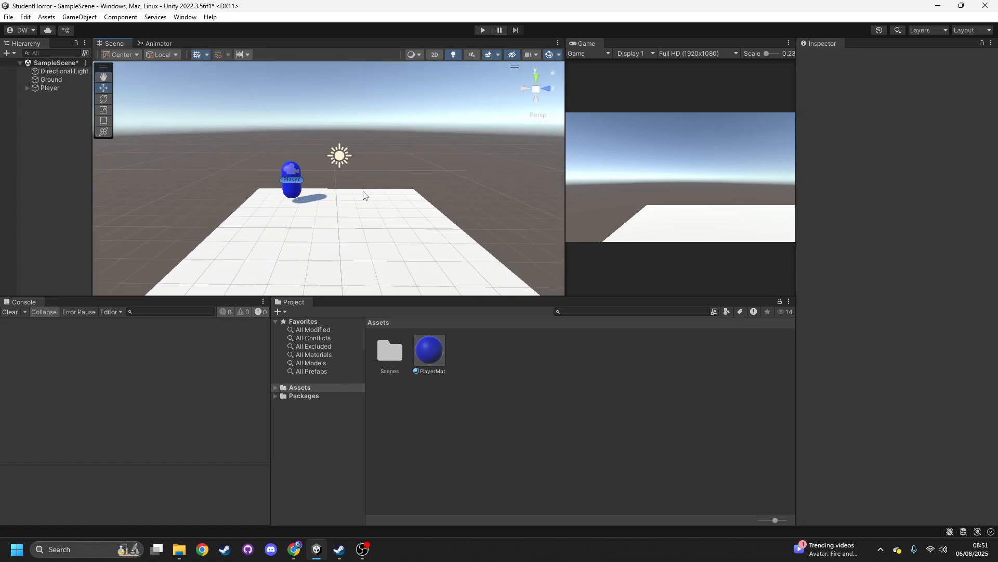
scroll(368, 198, "up", 4)
right_click_drag(415, 175, 276, 221)
scroll(311, 213, "down", 5)
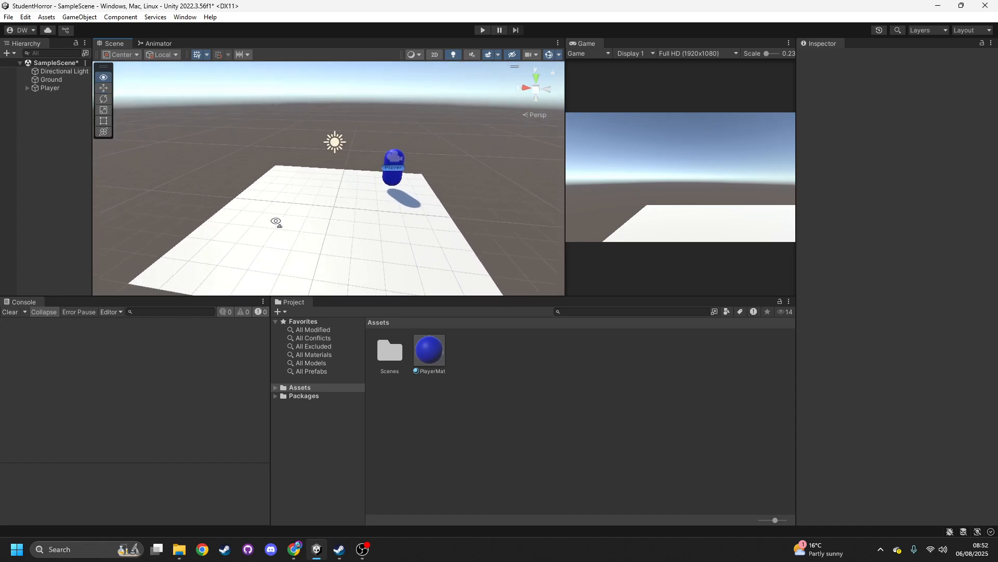
Add another 3D capsule to the scene and name it Enemy.
right_click(53, 155)
mouse_move(179, 310)
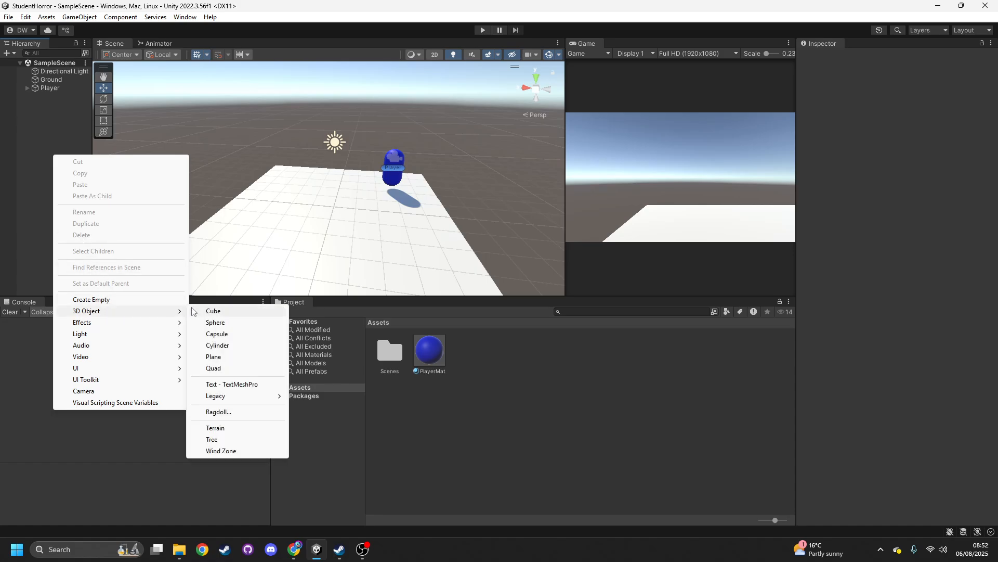
left_click(211, 339)
key("Caps_Lock")
key("e")
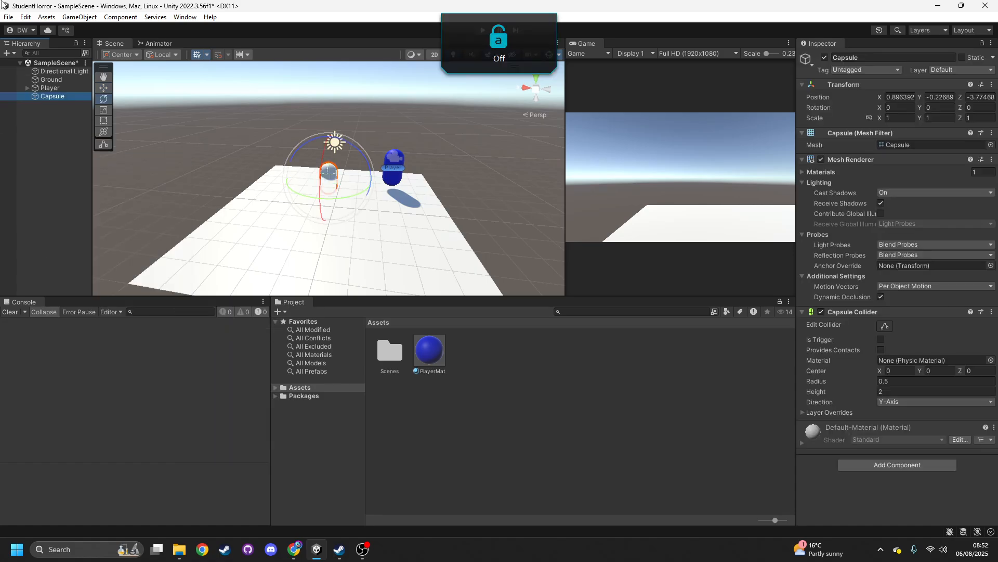
left_click(876, 57)
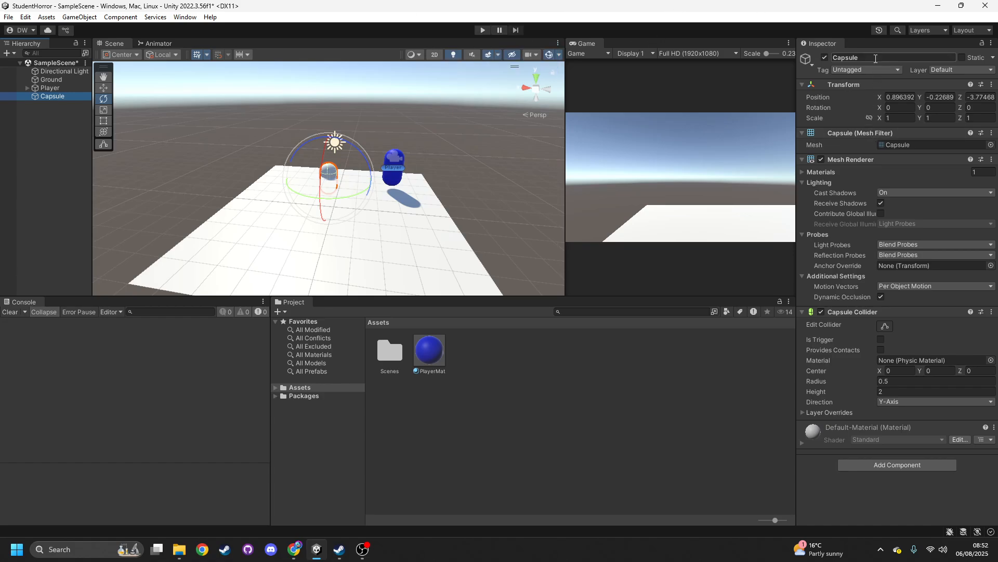
key("Caps_Lock")
type("Enemy")
Move the Enemy capsule to about X 4.15, Y 0.77, away from the Player, and save the scene.
left_click(104, 89)
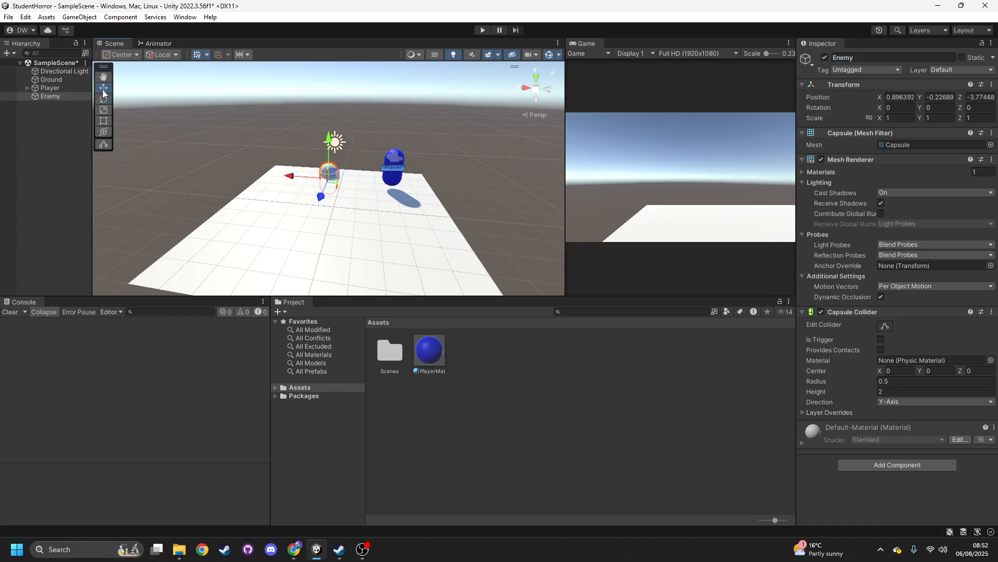
left_click_drag(331, 146, 321, 132, "ctrl")
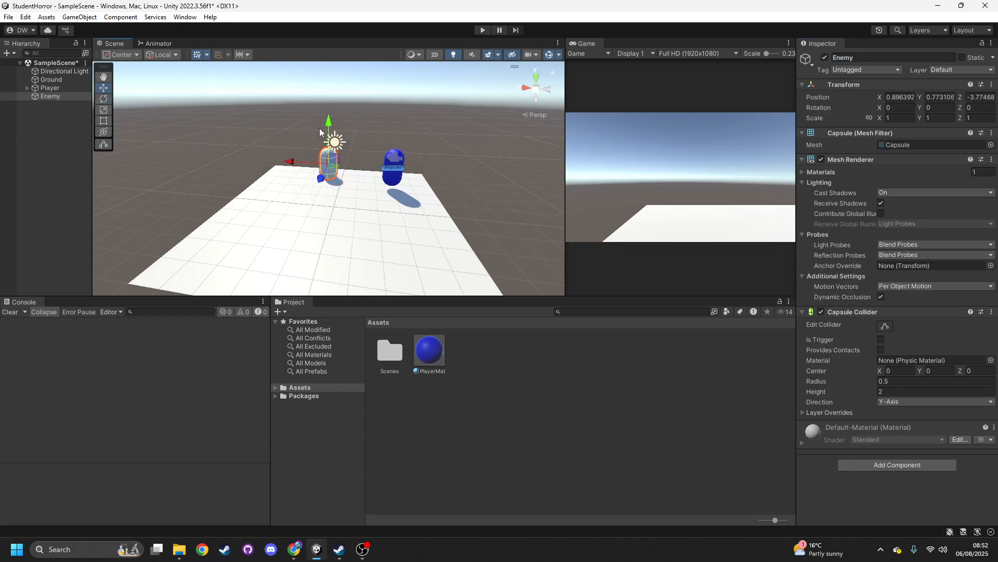
left_click_drag(285, 165, 238, 160)
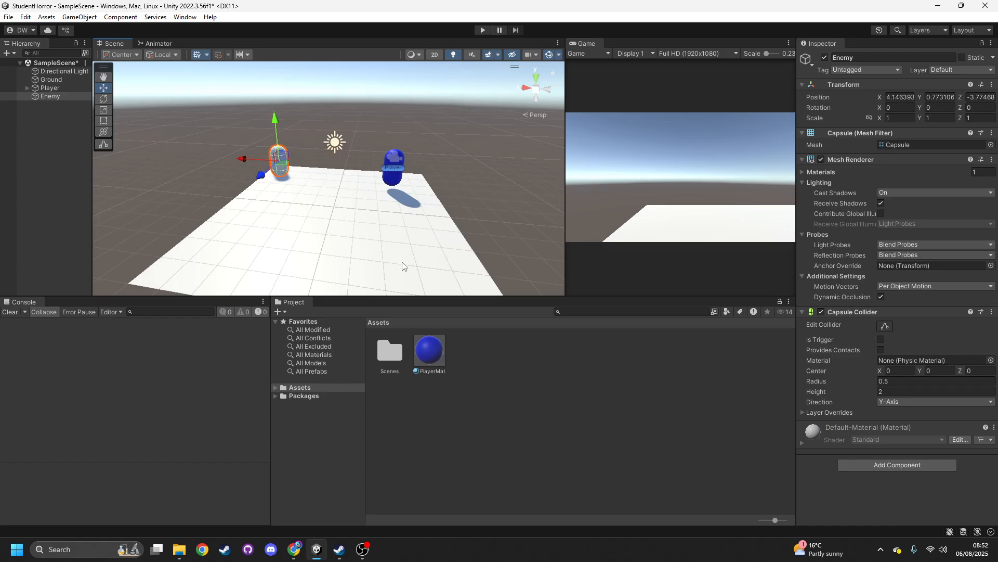
key("ctrl+s")
Create a new material in the Assets folder and name it EnemyMat.
left_click(501, 370)
right_click(501, 369)
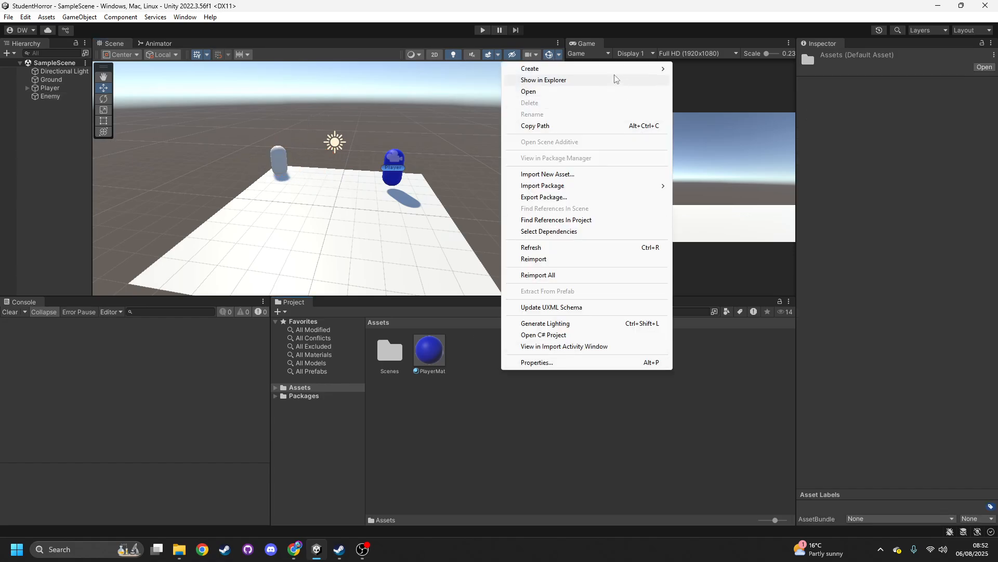
mouse_move(622, 73)
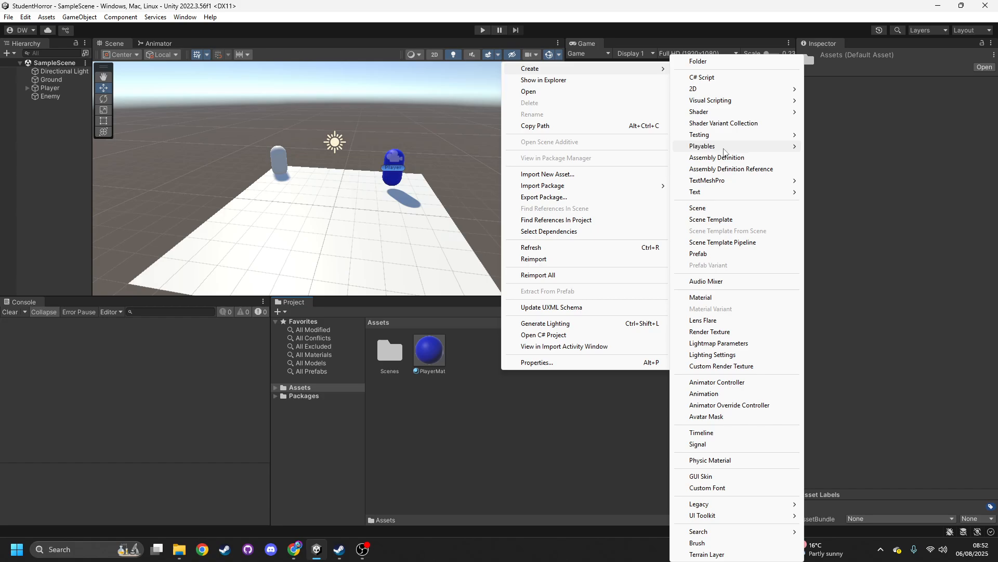
left_click(718, 297)
key("Caps_Lock")
type("E")
key("Caps_Lock")
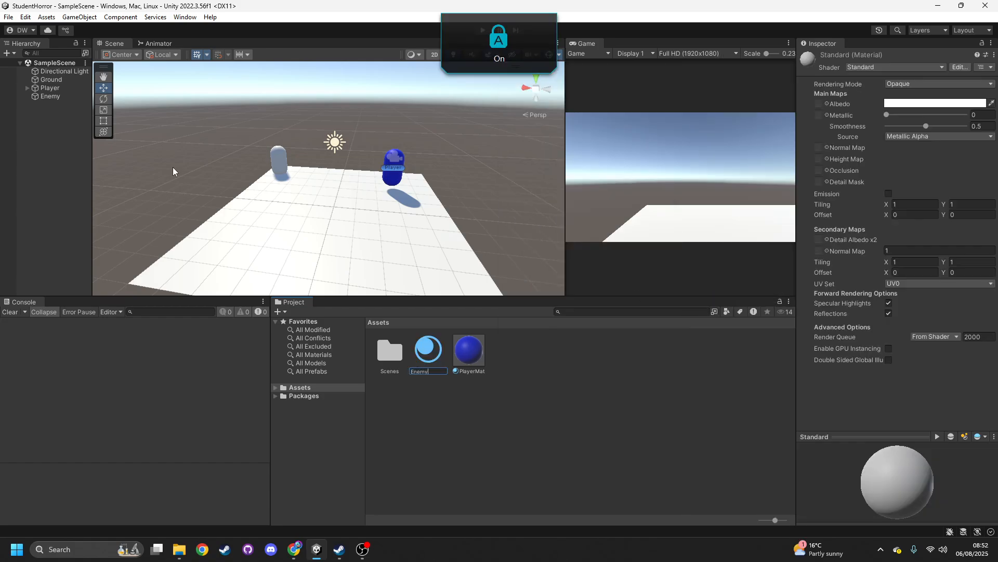
type("nemyMat")
key("Return")
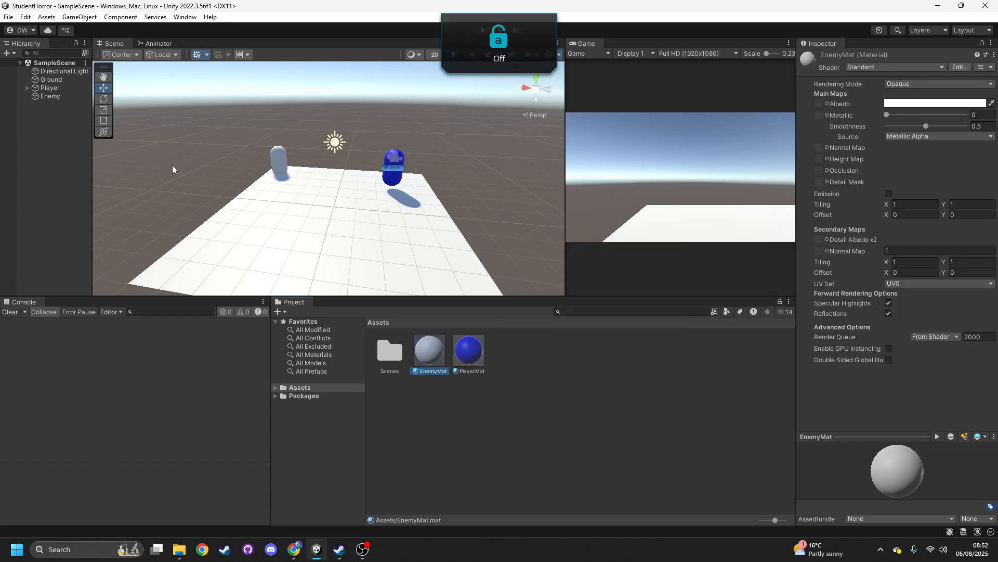
Apply EnemyMat to the Enemy capsule and set the material's albedo colour to a strong red.
left_click(69, 98)
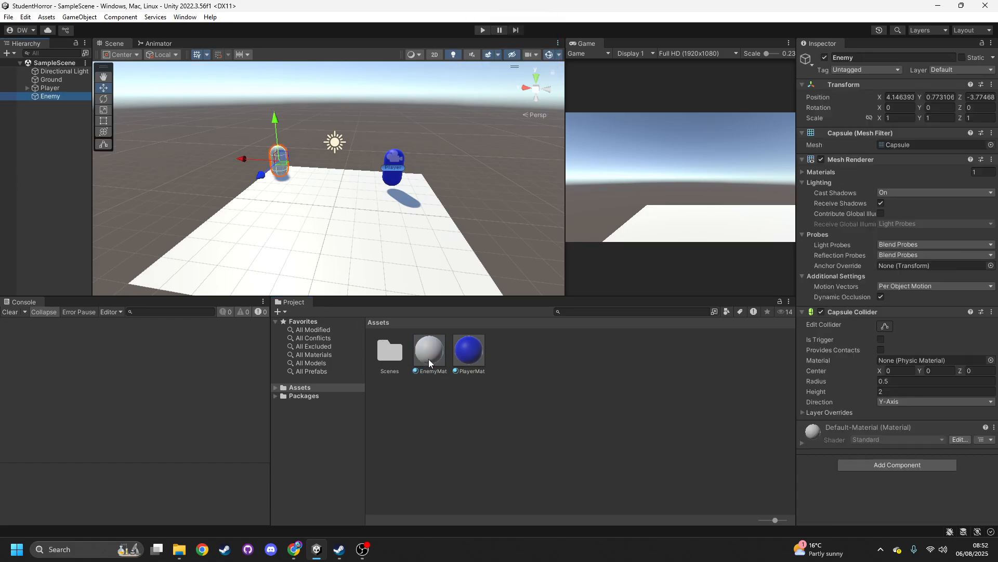
left_click_drag(428, 358, 282, 174)
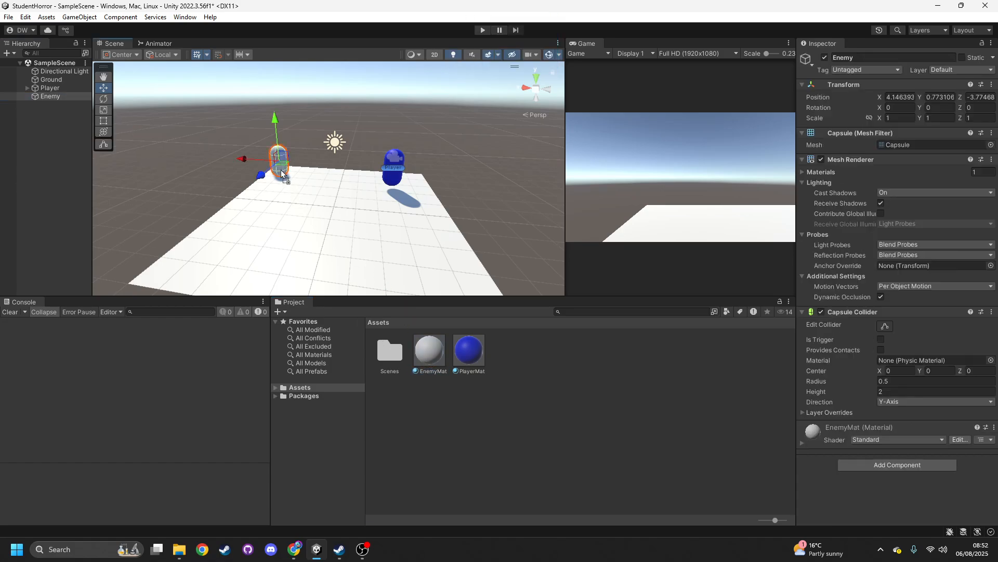
left_click(438, 360)
left_click(935, 103)
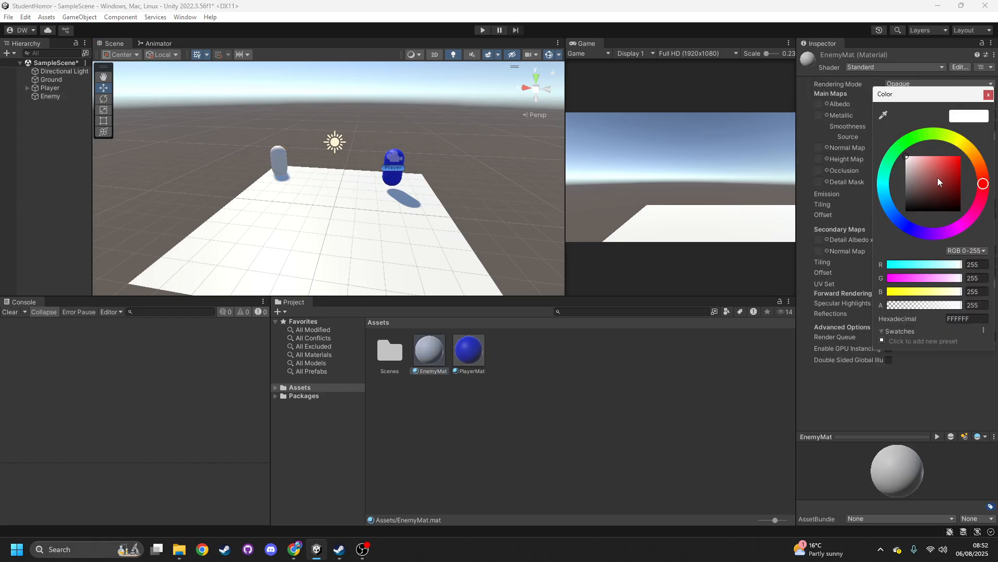
left_click_drag(938, 176, 963, 139)
left_click(989, 97)
left_click(535, 350)
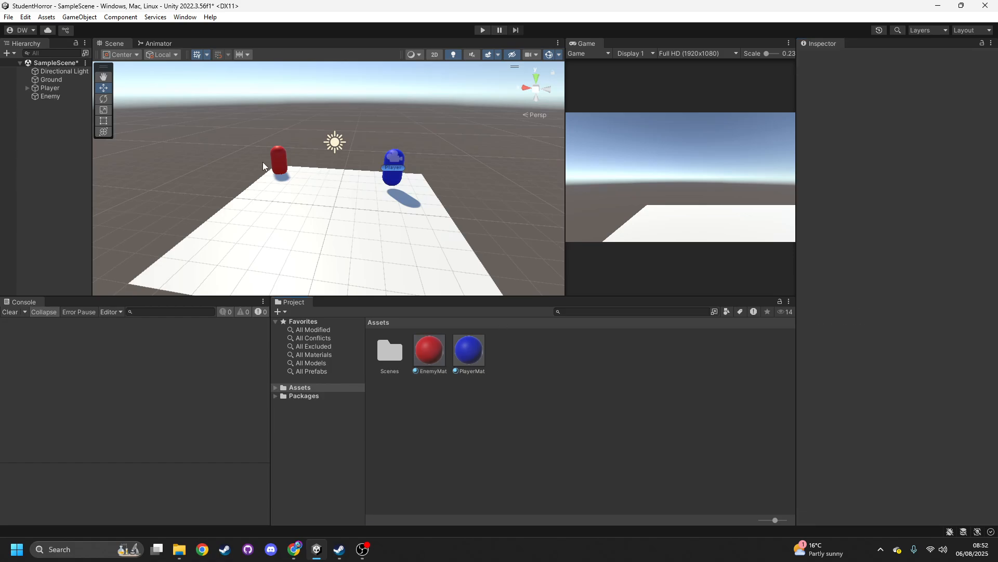
Save the scene and assign the red label icon to the Enemy object.
key("ctrl+s")
left_click(61, 97)
left_click(806, 61)
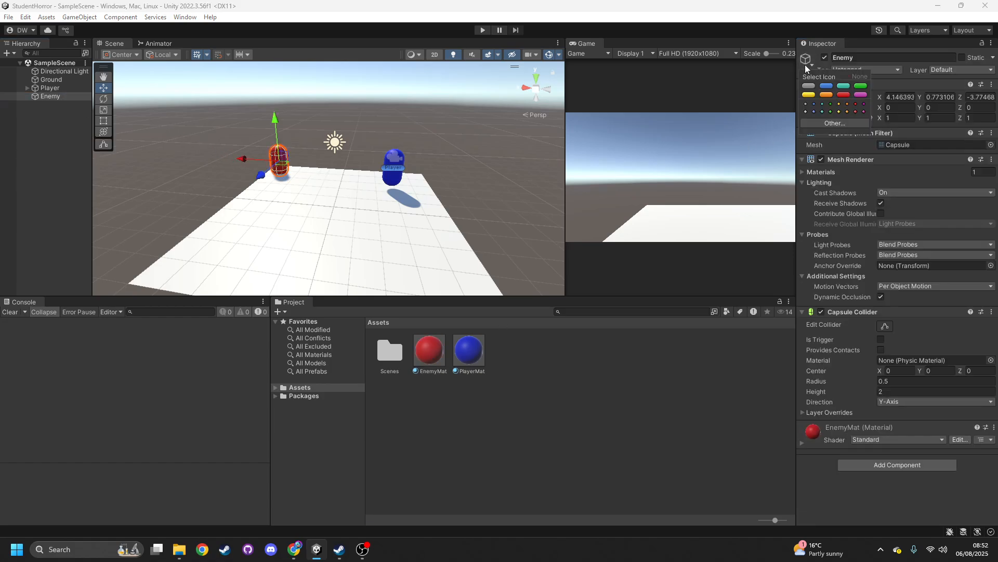
left_click(844, 95)
left_click(70, 155)
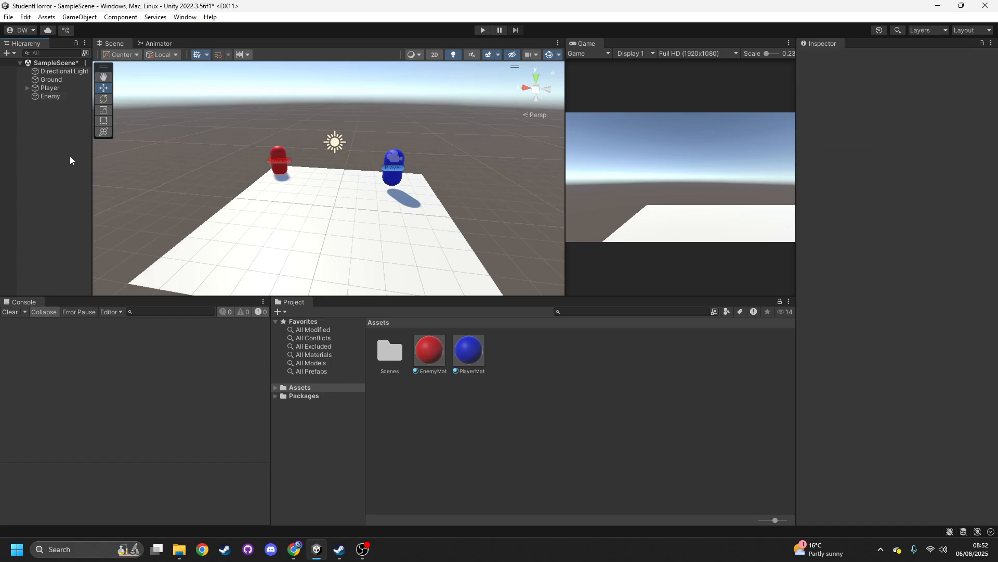
Add a 3D cube to the scene and name it Page.
scroll(312, 180, "up", 3)
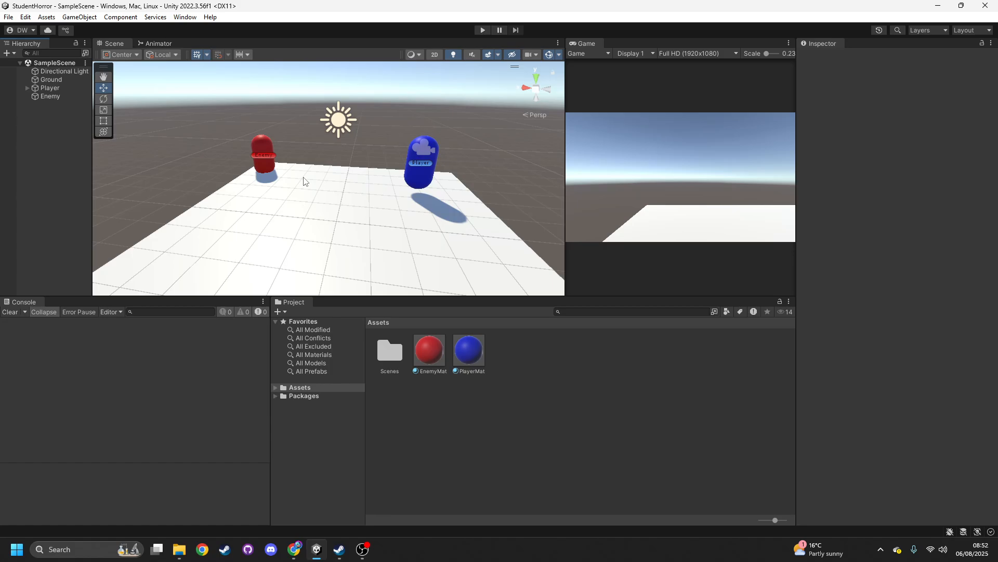
right_click_drag(130, 197, 327, 187)
scroll(272, 188, "down", 2)
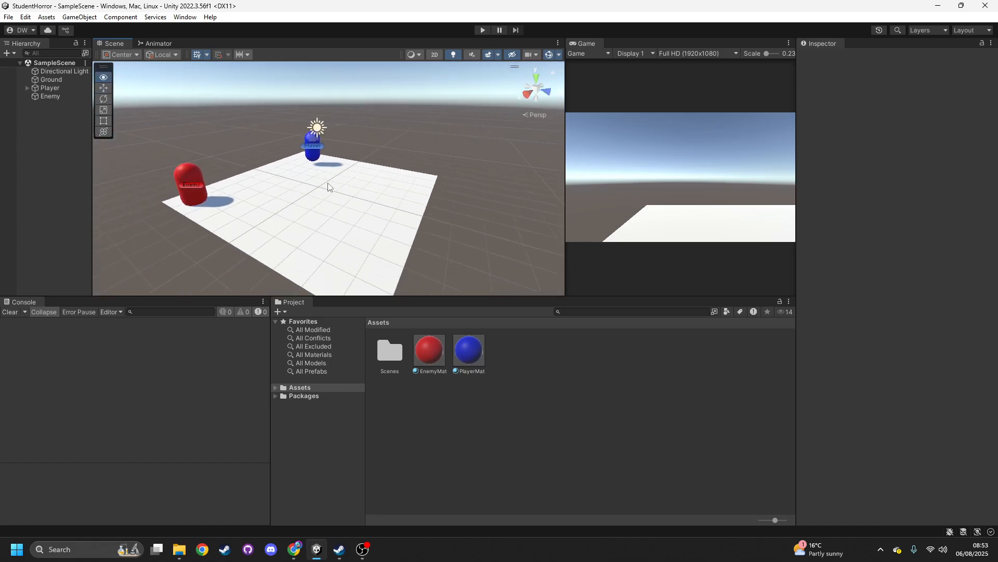
right_click(39, 203)
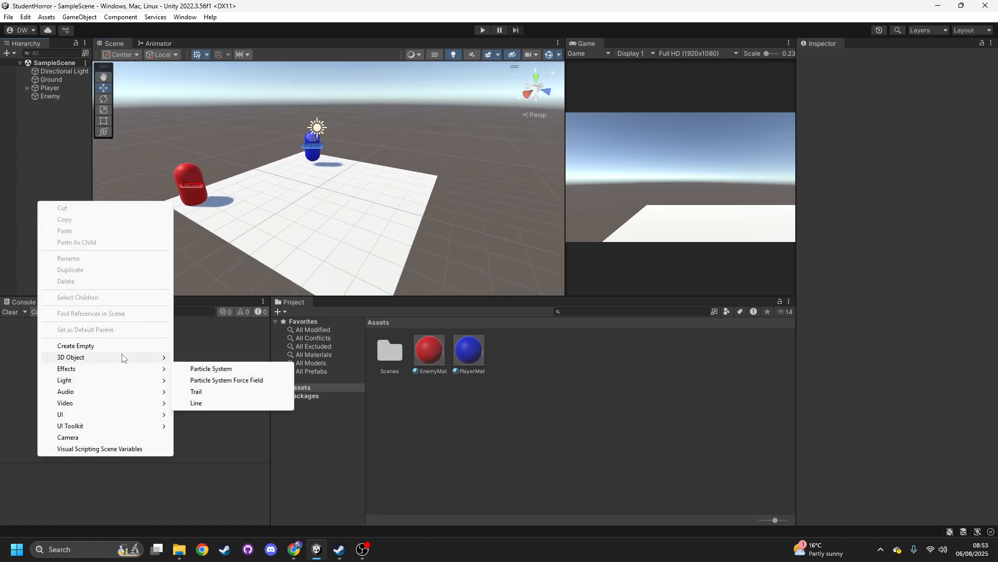
mouse_move(104, 358)
left_click(207, 358)
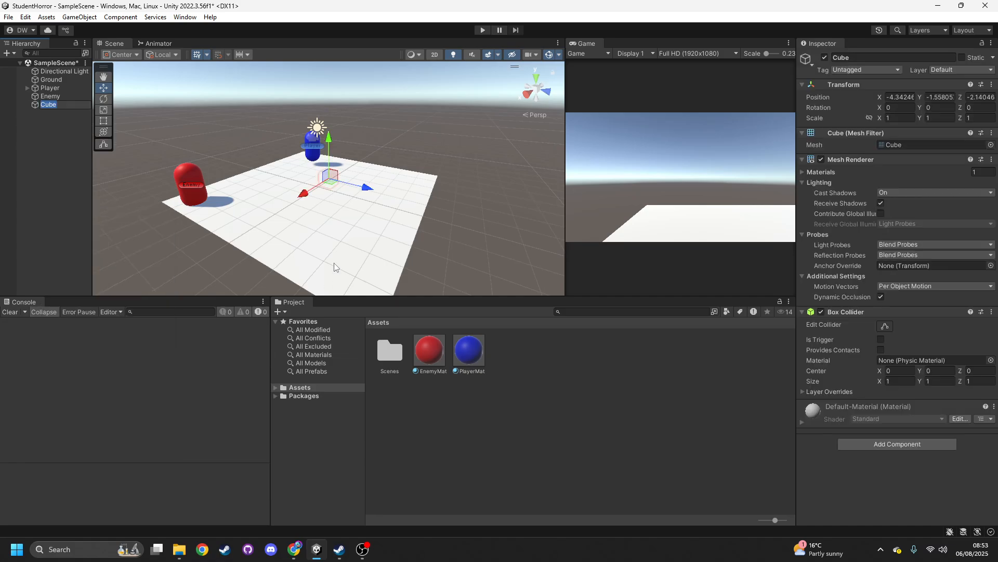
key("Caps_Lock")
type("Page")
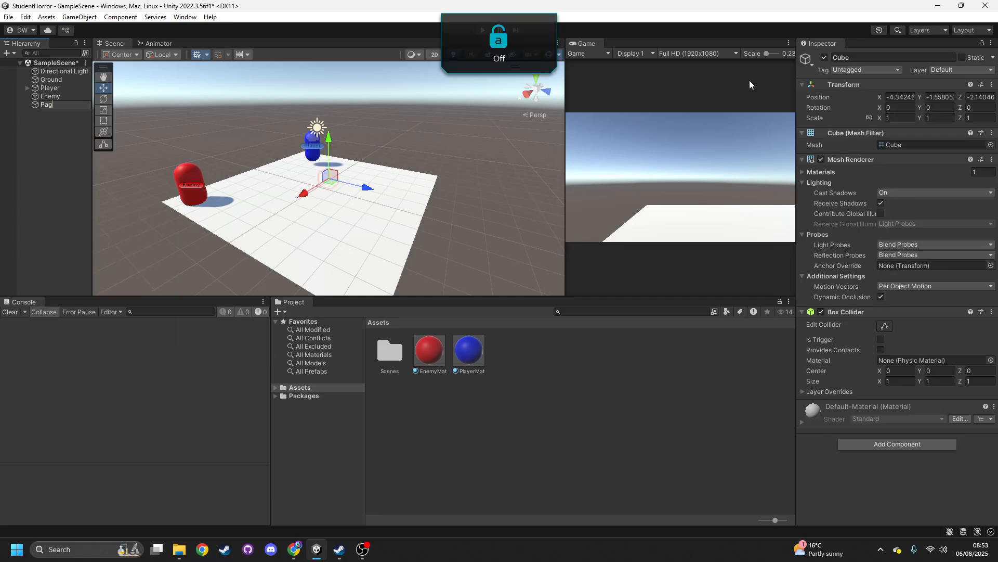
key("Return")
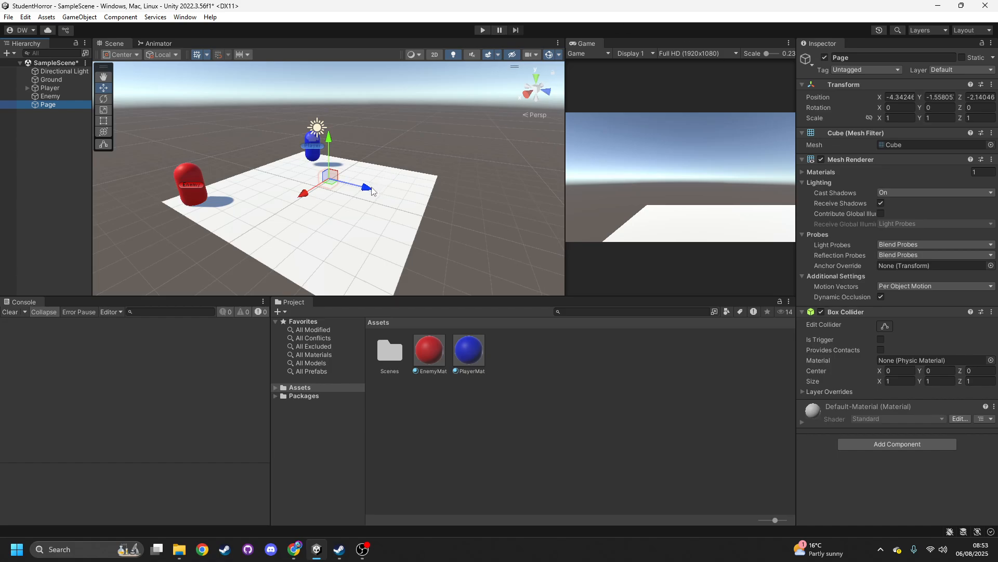
Move the Page cube onto the ground near the plane's edge, at about X 0.41, Y 0.69, Z 4.11.
left_click_drag(367, 187, 367, 243)
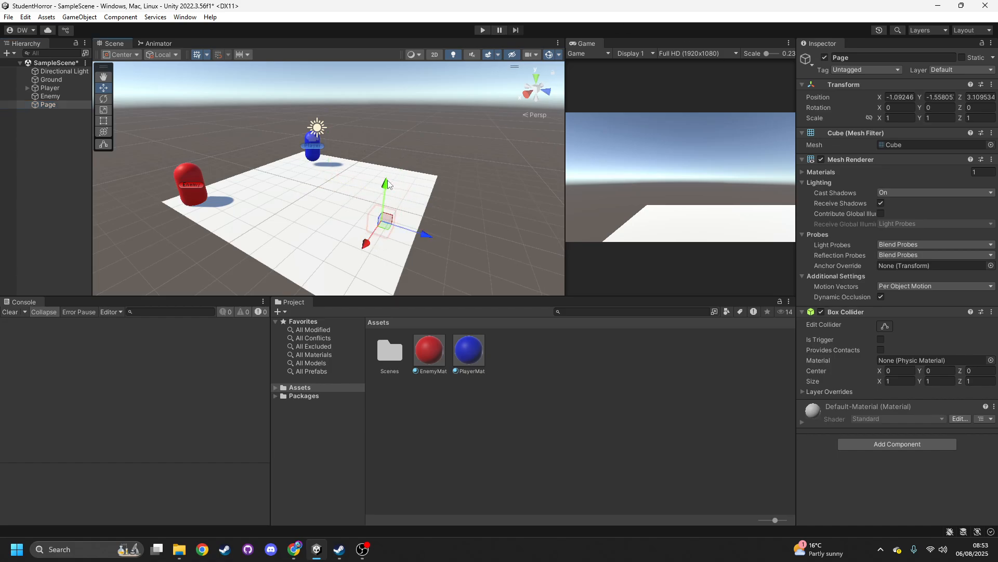
left_click_drag(387, 183, 393, 139)
left_click_drag(378, 195, 446, 211)
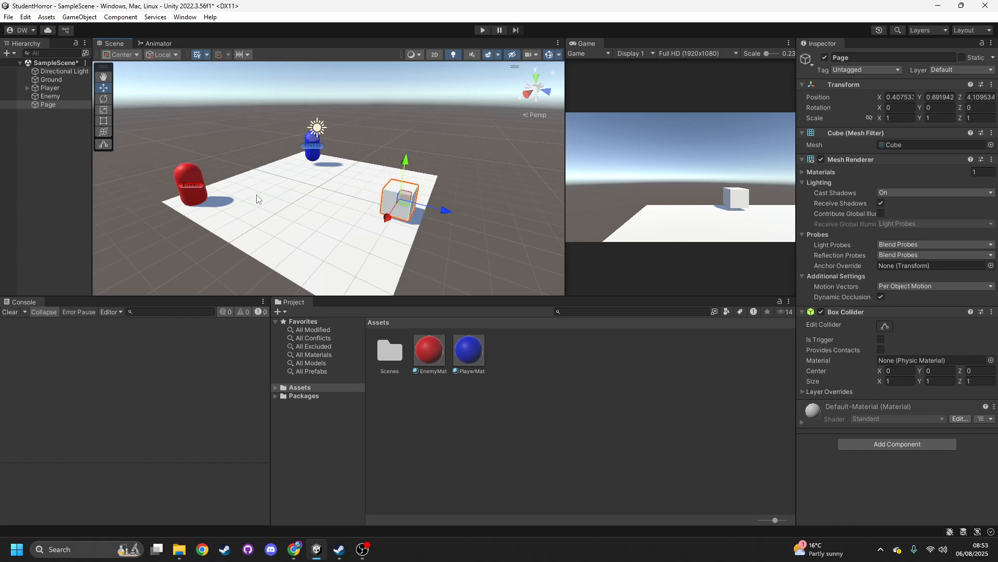
Flatten the Page cube into a thin slab by setting its Z scale to 0.15.
scroll(259, 197, "up", 6)
right_click_drag(300, 201, 518, 199)
left_click(104, 109)
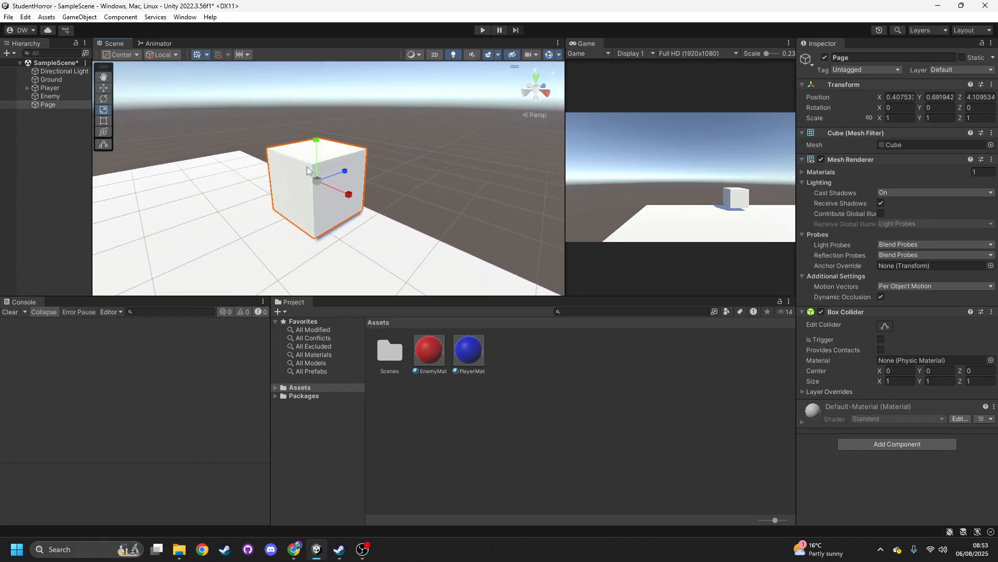
mouse_move(345, 174)
left_mouse_down()
mouse_move(319, 177)
mouse_move(343, 177)
left_mouse_up()
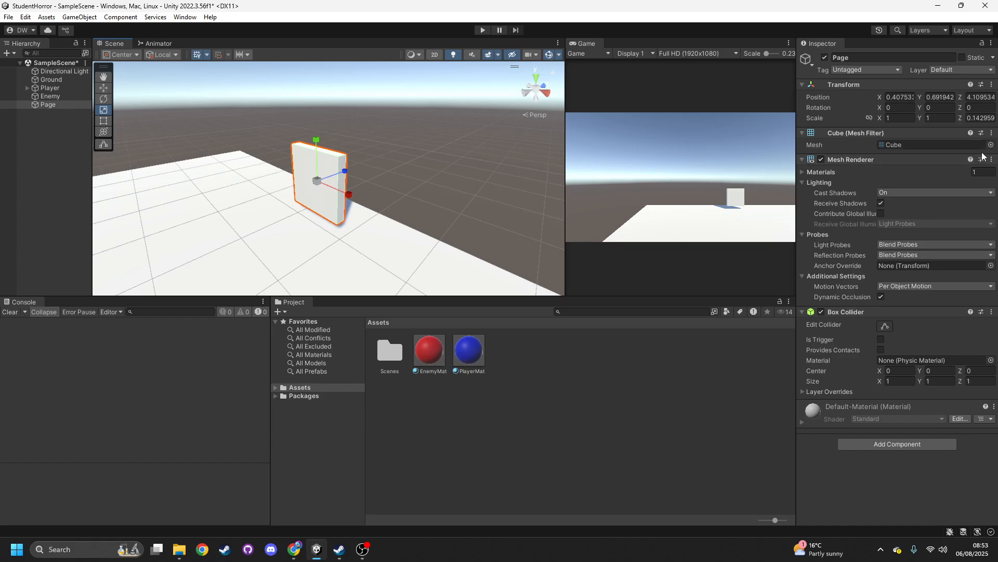
left_click(977, 119)
type("0.15")
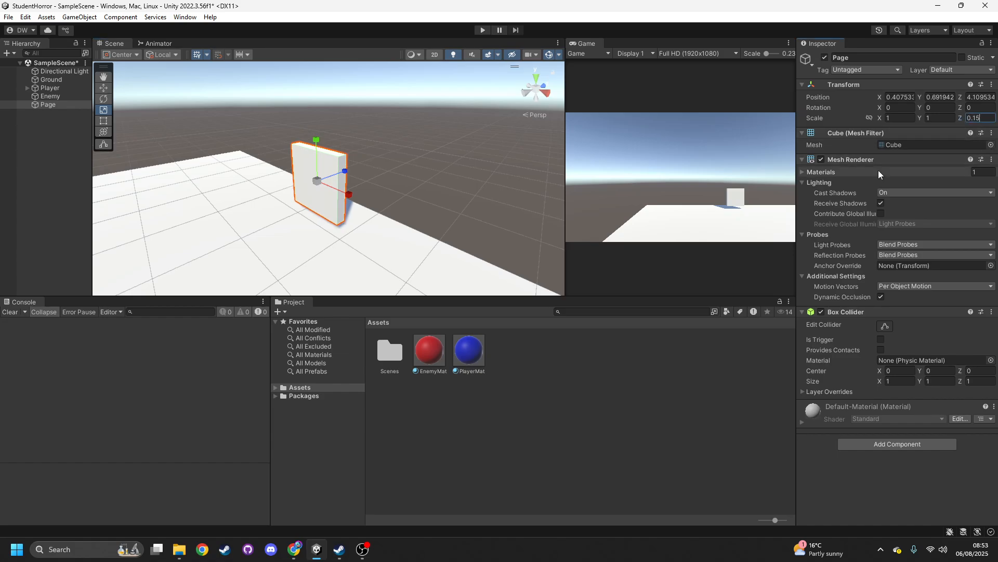
Assign the grey label icon to the Page object so its name shows in the scene.
left_click(54, 106)
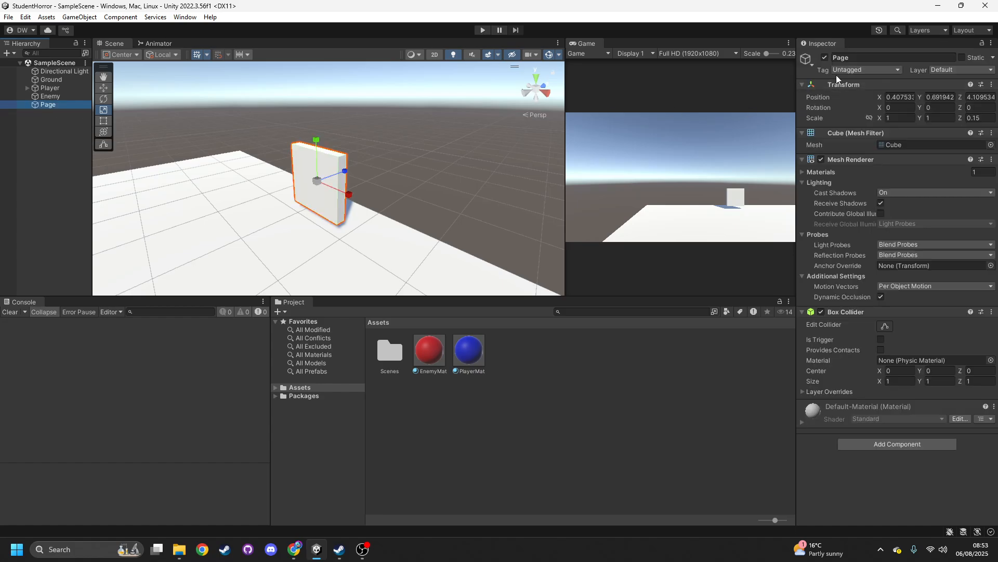
left_click(813, 63)
left_click(809, 86)
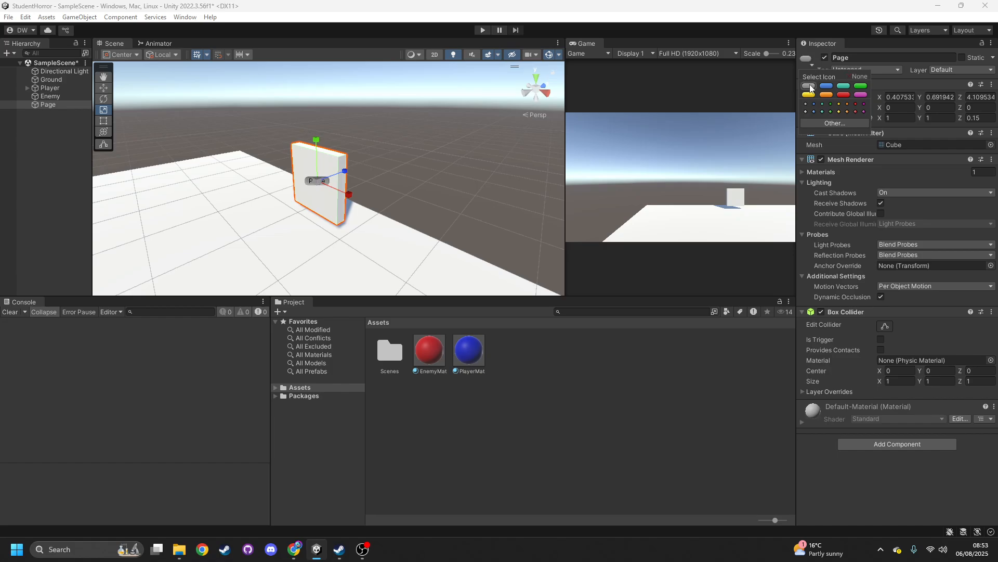
Create another material in the Assets folder and name it PageMat.
left_click(551, 366)
right_click(553, 367)
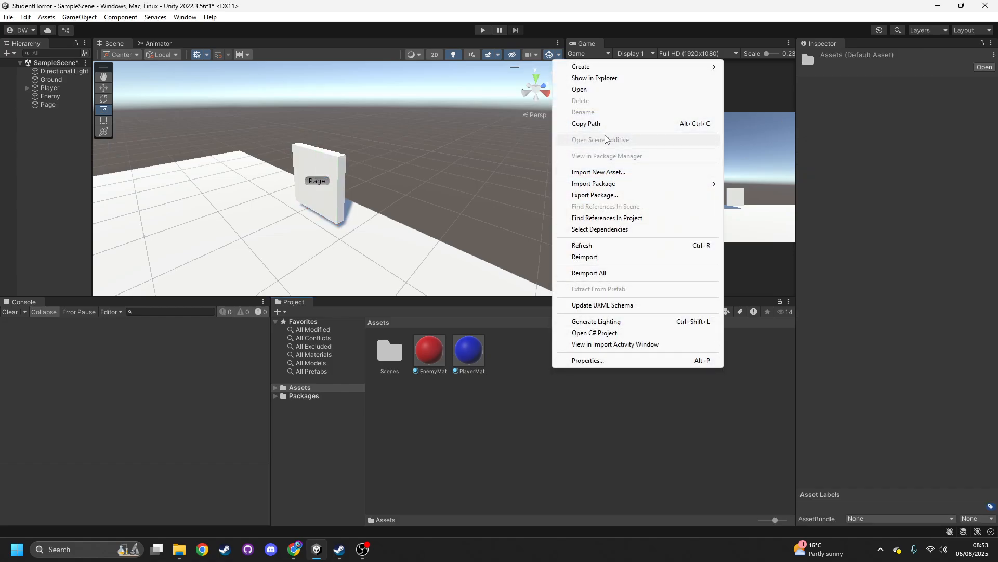
mouse_move(700, 71)
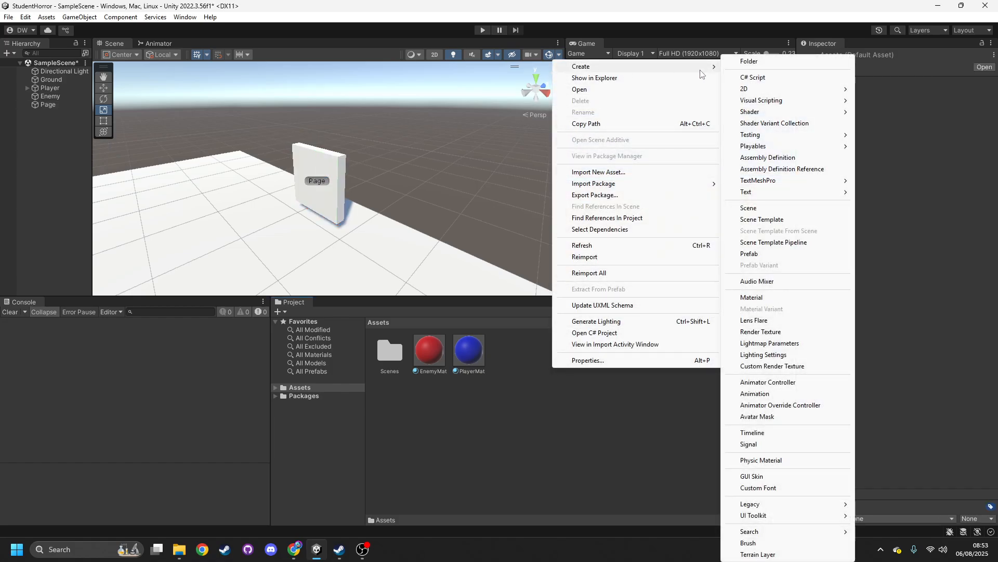
left_click(757, 300)
key("Caps_Lock")
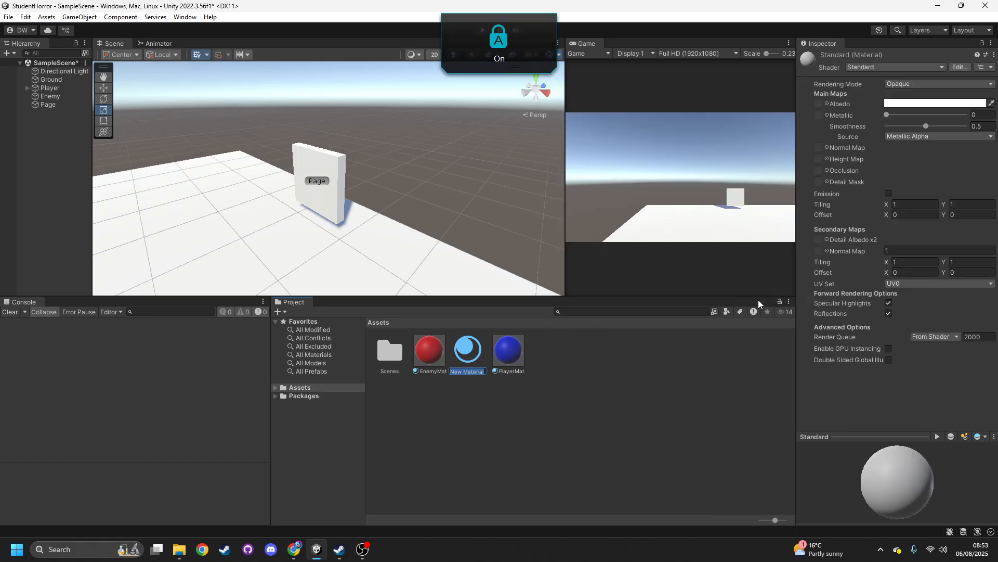
type("P")
key("Caps_Lock")
type("ageMat")
key("Return")
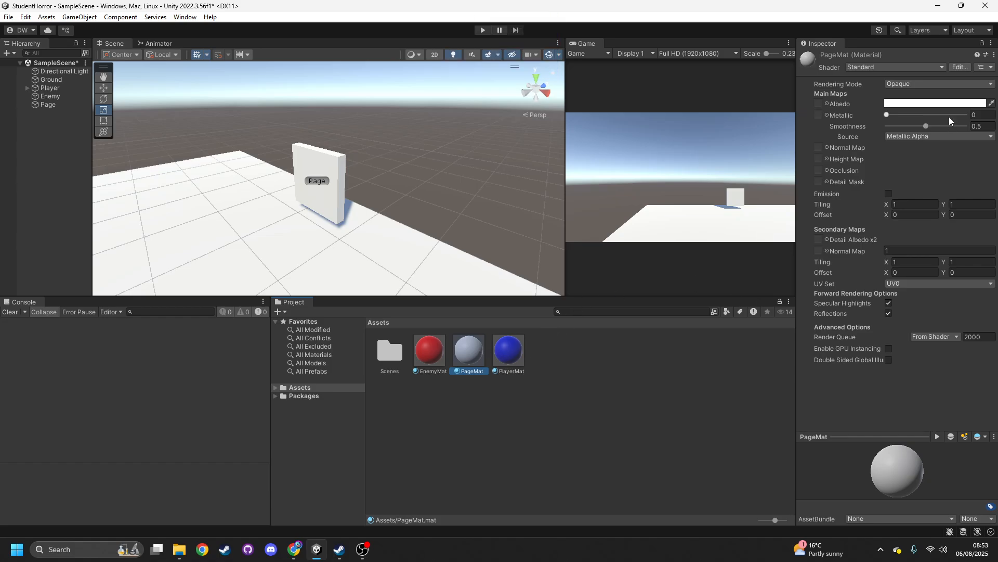
Set PageMat's albedo colour to dark grey and apply the material to the Page slab.
left_click(942, 102)
left_click_drag(936, 182, 906, 191)
left_click(571, 384)
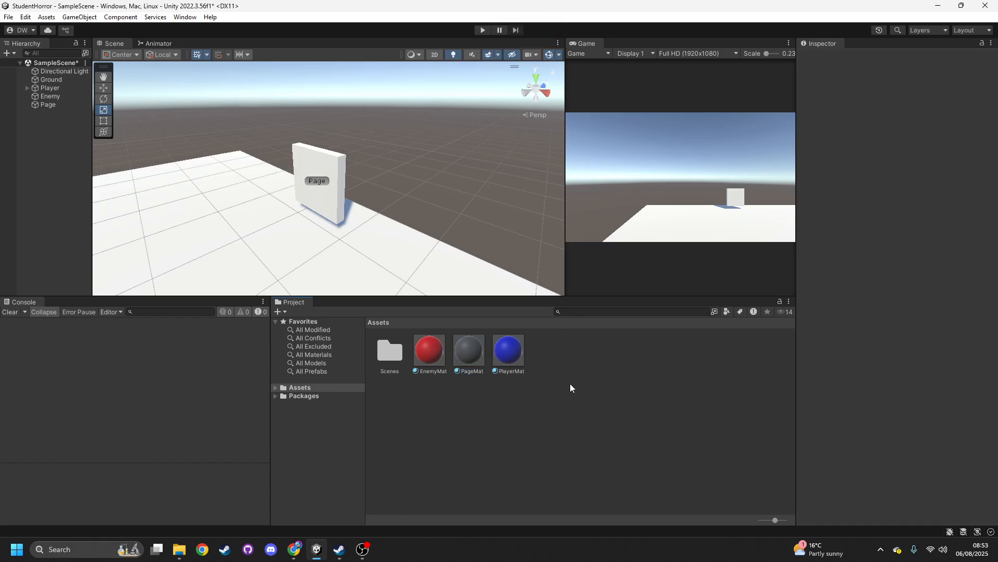
left_click_drag(479, 354, 338, 213)
Raise the Page slab above the ground to a Y position of about 1.72.
right_click_drag(338, 213, 364, 185)
key("s")
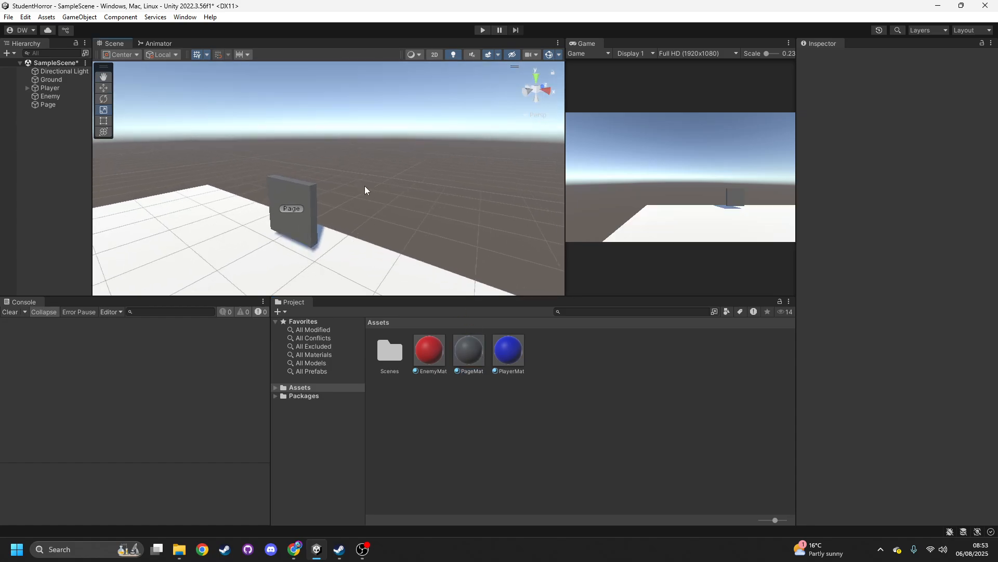
left_click(49, 104)
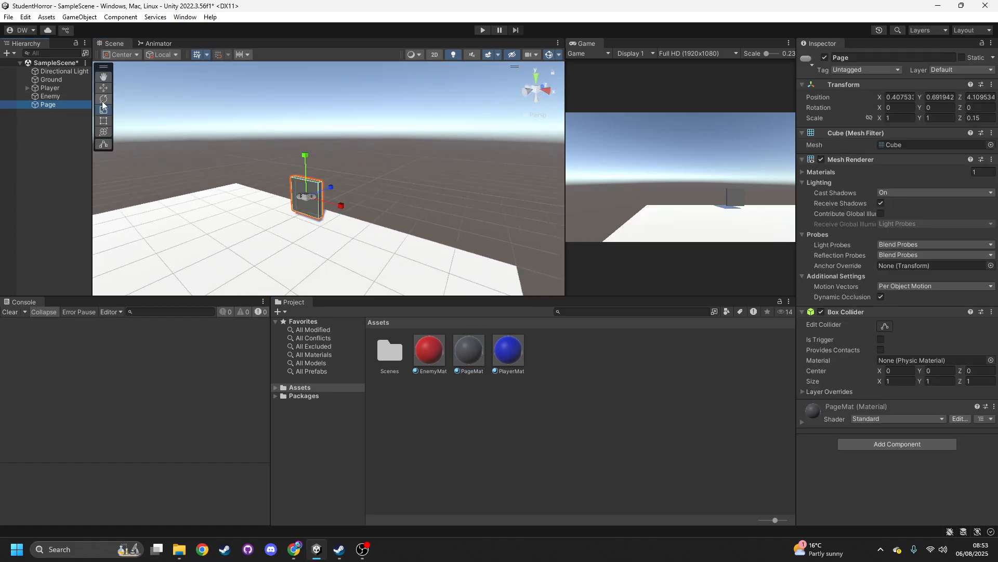
key("w")
left_click_drag(307, 156, 306, 119)
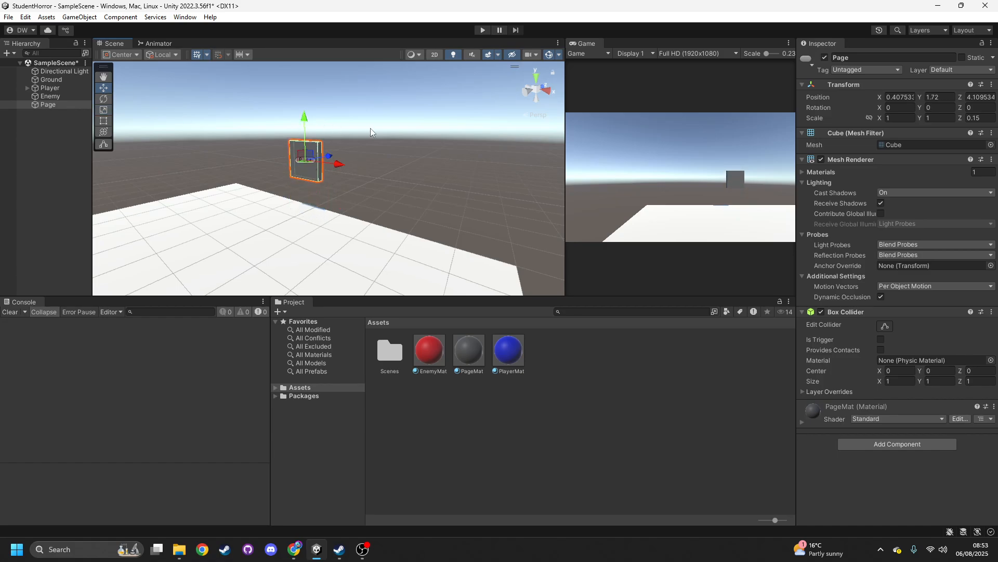
Widen the Game view and run the scene briefly in Play mode to check the player's camera view.
right_click_drag(371, 133, 271, 167)
key("s")
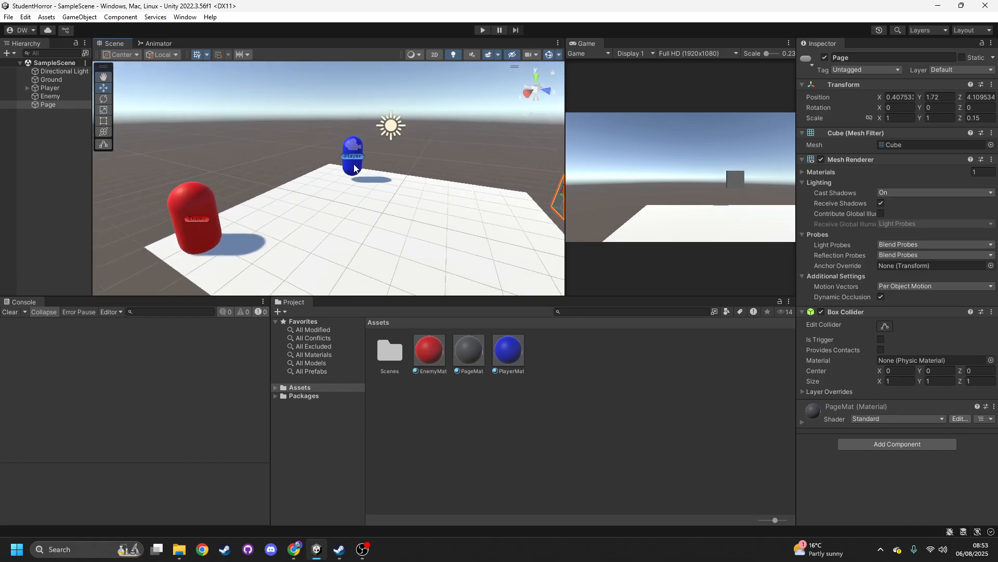
left_click_drag(565, 74, 411, 74)
key("ctrl+p")
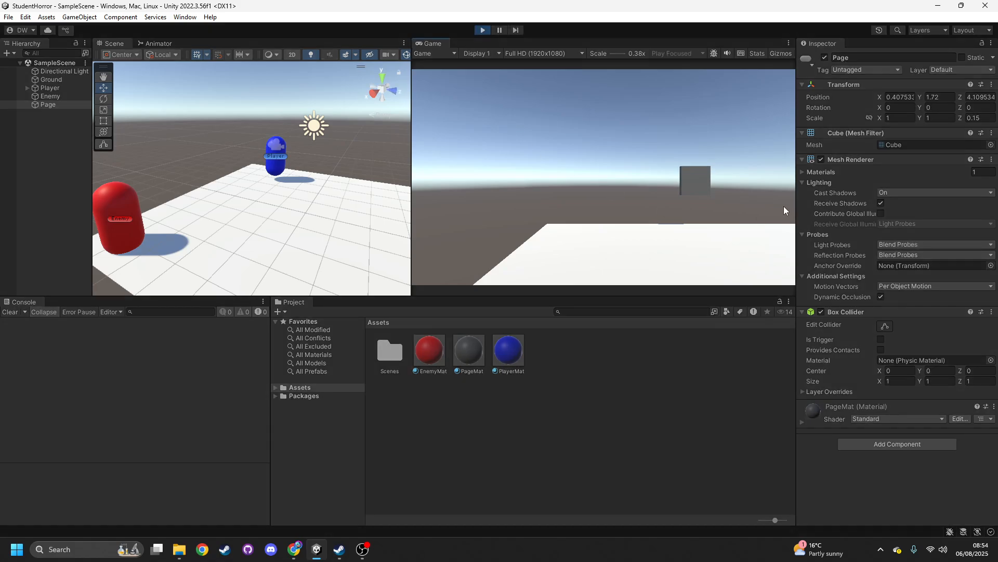
left_click(489, 32)
right_click_drag(312, 122, 372, 139)
key("s")
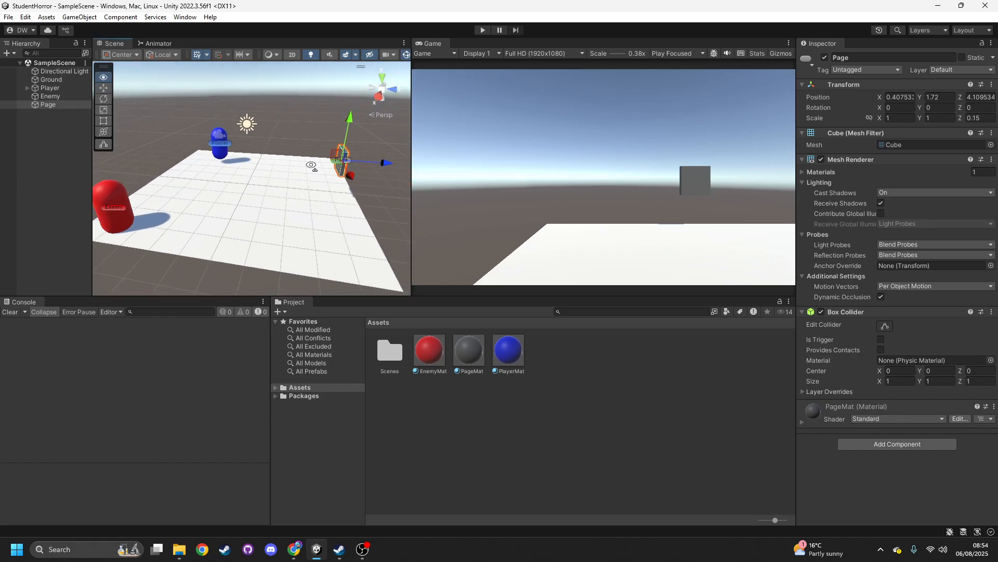
left_click(42, 159)
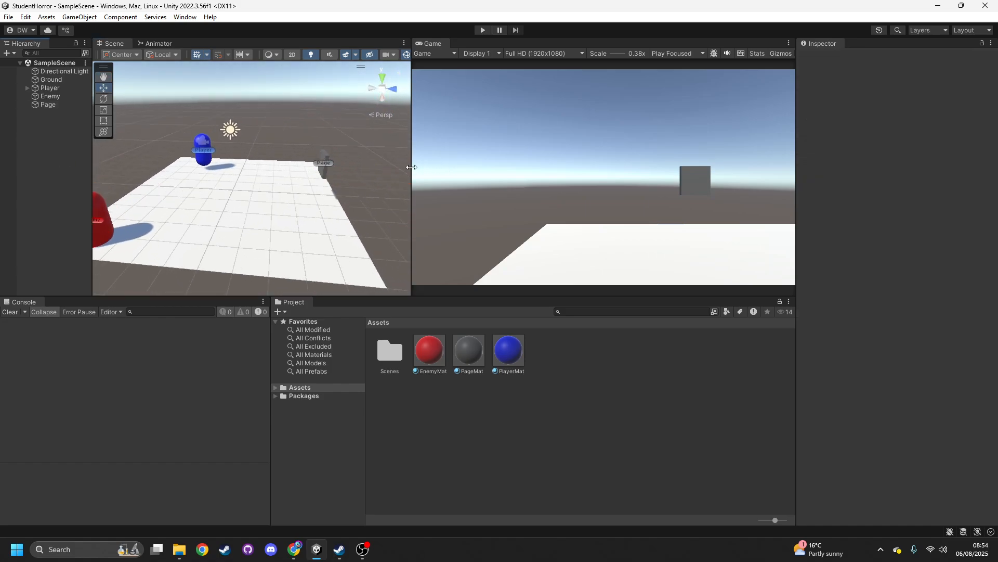
Widen the Scene view and scale the Ground plane to 5 on the X, Y and Z axes.
left_click_drag(411, 167, 492, 172)
left_click(395, 201)
right_click_drag(396, 200, 407, 183)
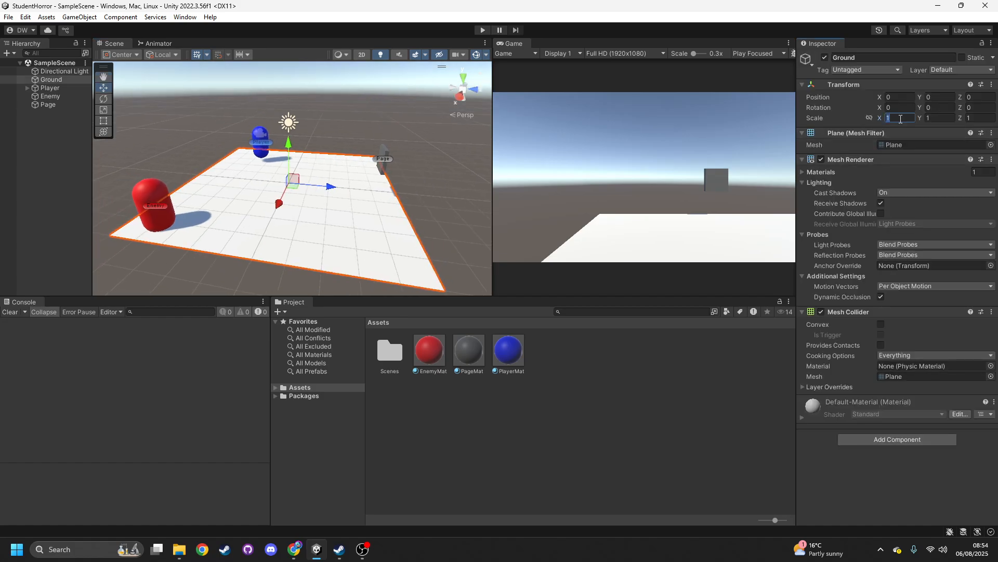
type("5")
left_click(980, 118)
type("5")
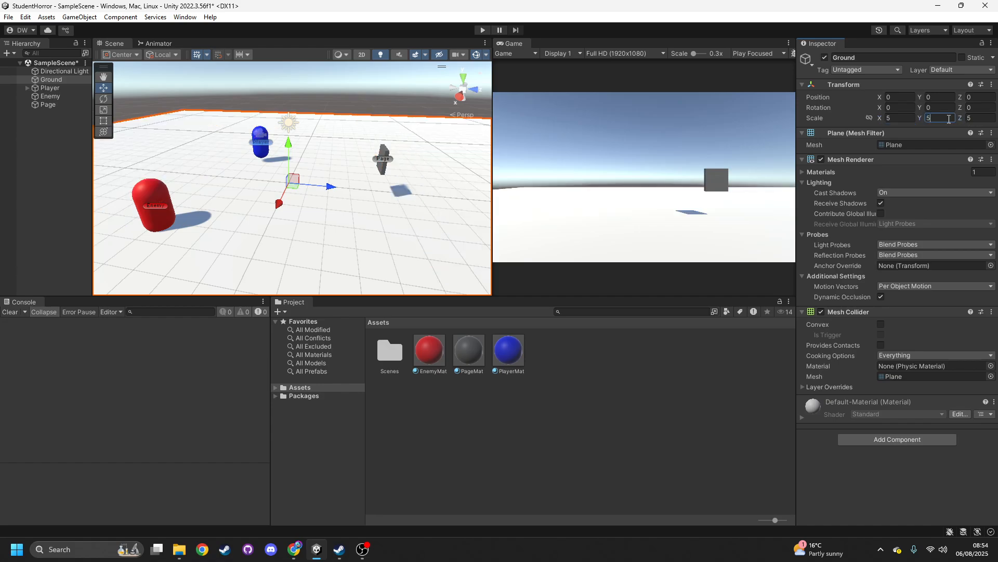
Set the Ground plane's Y scale to 1 and save the scene.
left_click_drag(290, 145, 291, 67)
key("ctrl+z")
left_click(939, 118)
type("1")
scroll(378, 177, "down", 3)
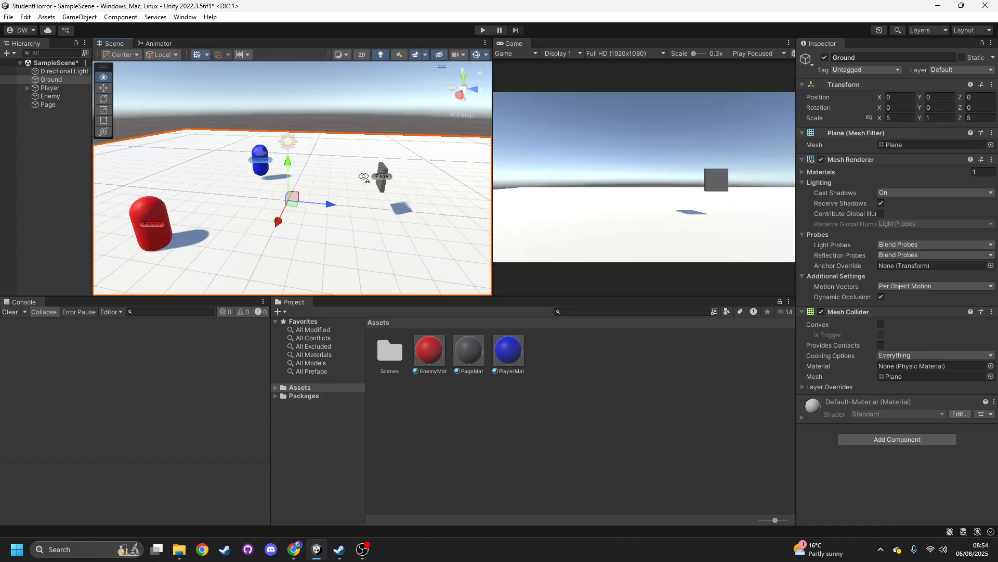
right_click_drag(379, 177, 364, 156)
key("ctrl+s")
scroll(332, 175, "down", 3)
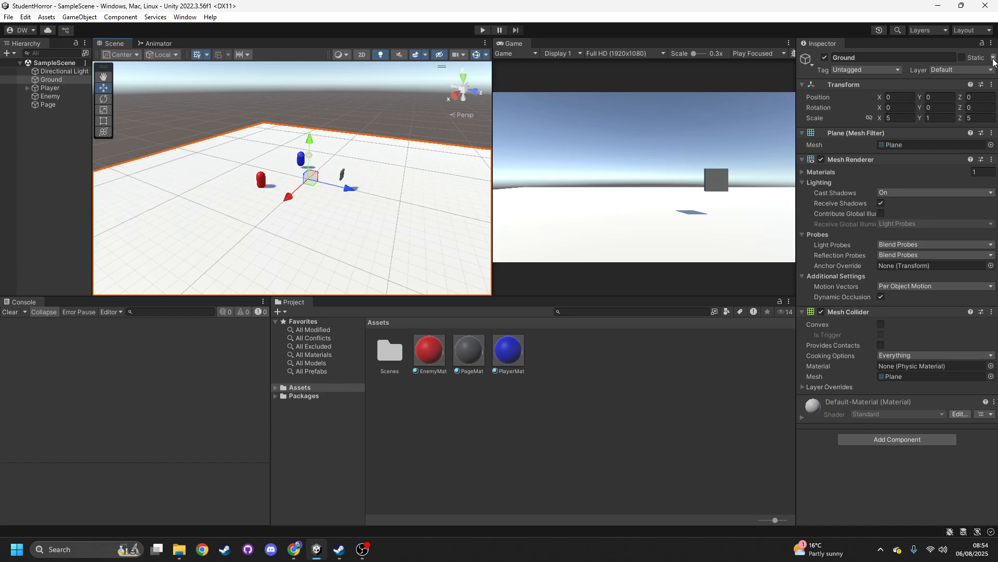
Try out the Static flag on the Ground object and turn it off again.
left_click(993, 59)
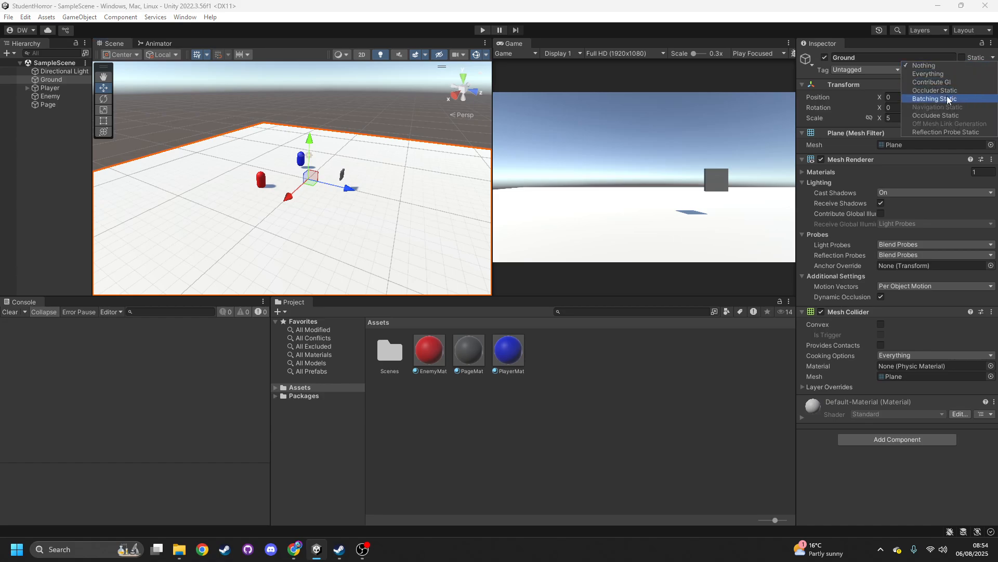
left_click(854, 51)
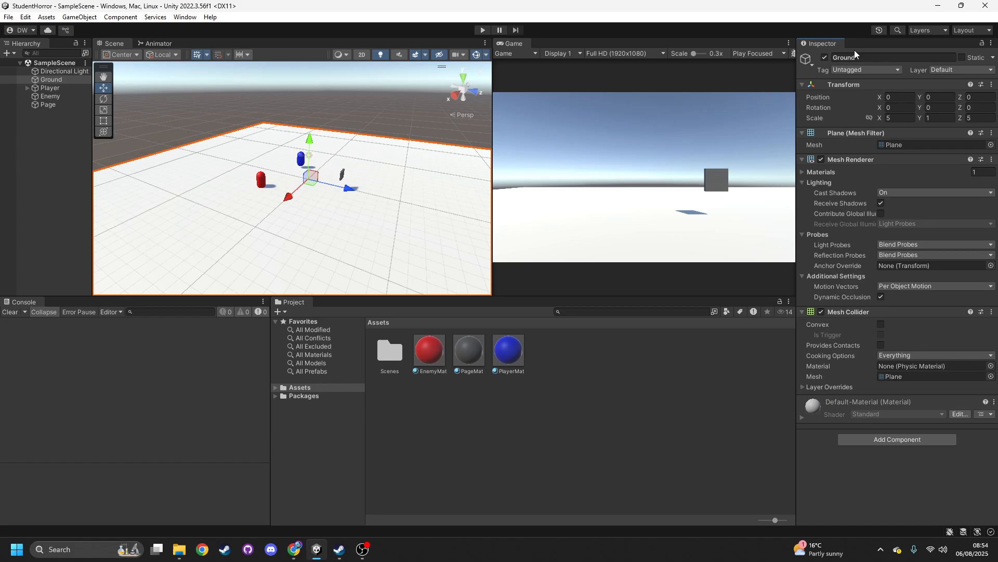
left_click(962, 58)
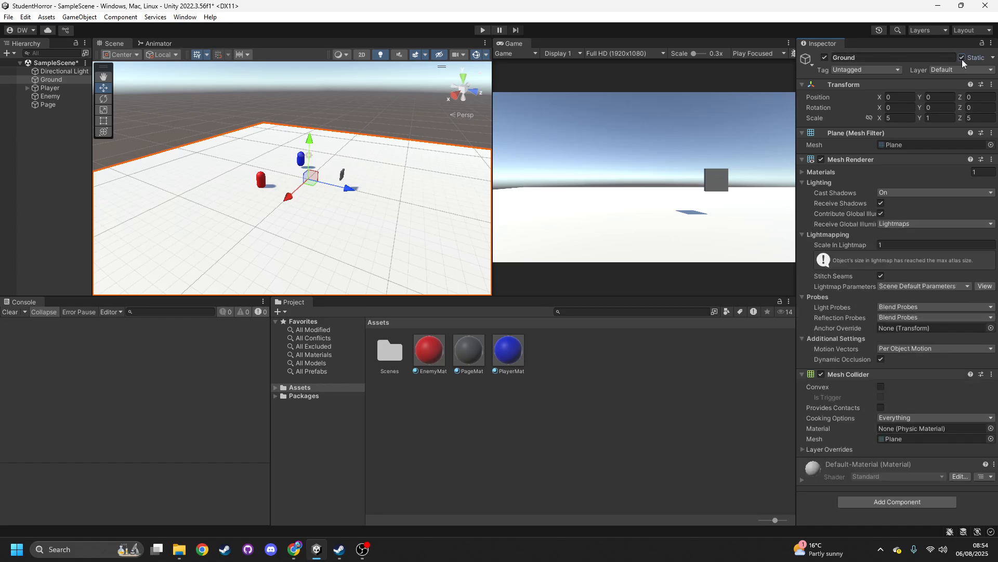
mouse_move(303, 164)
right_mouse_down()
mouse_move(169, 181)
mouse_move(318, 174)
right_mouse_up()
key("ctrl+s")
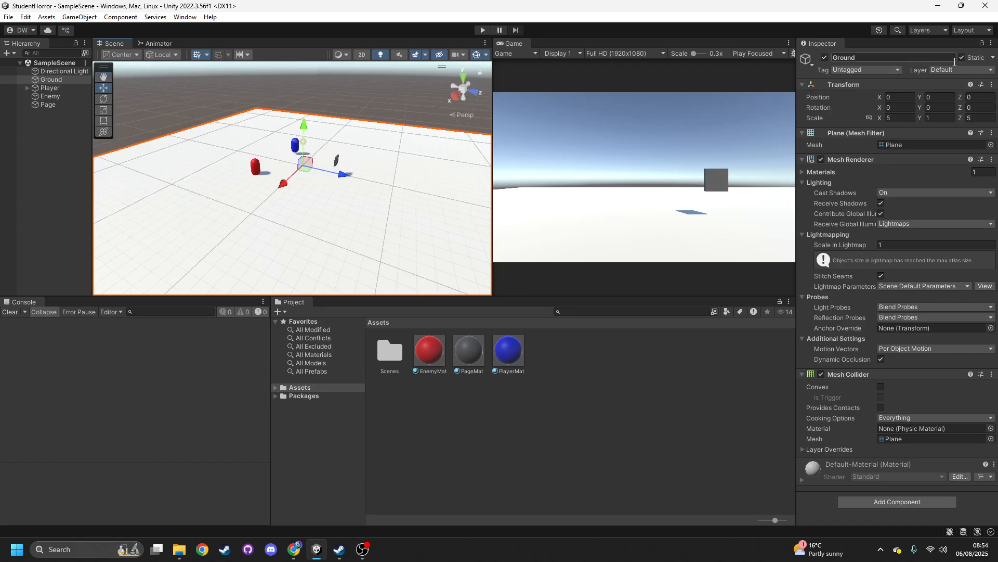
left_click(962, 58)
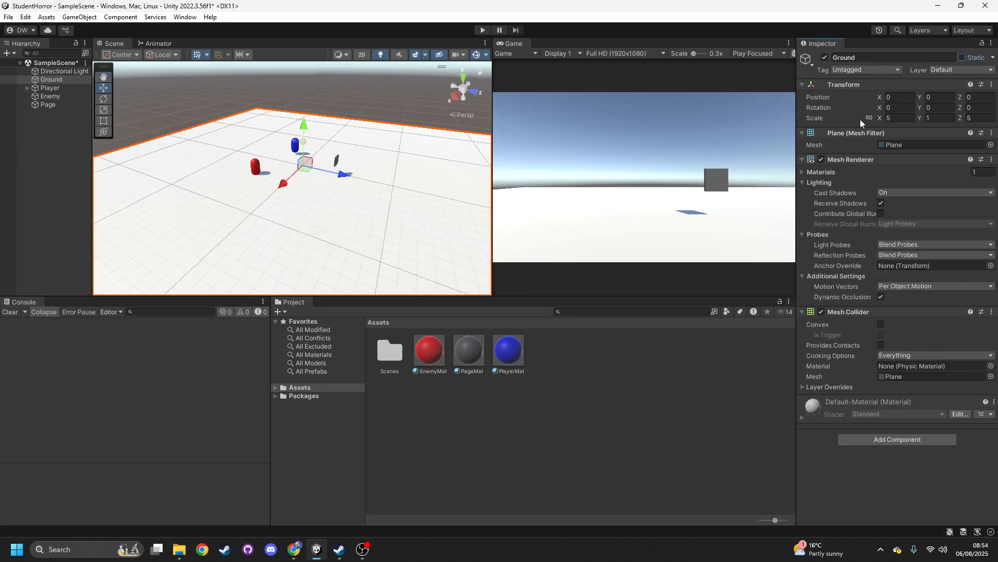
middle_click_drag(133, 163, 223, 162)
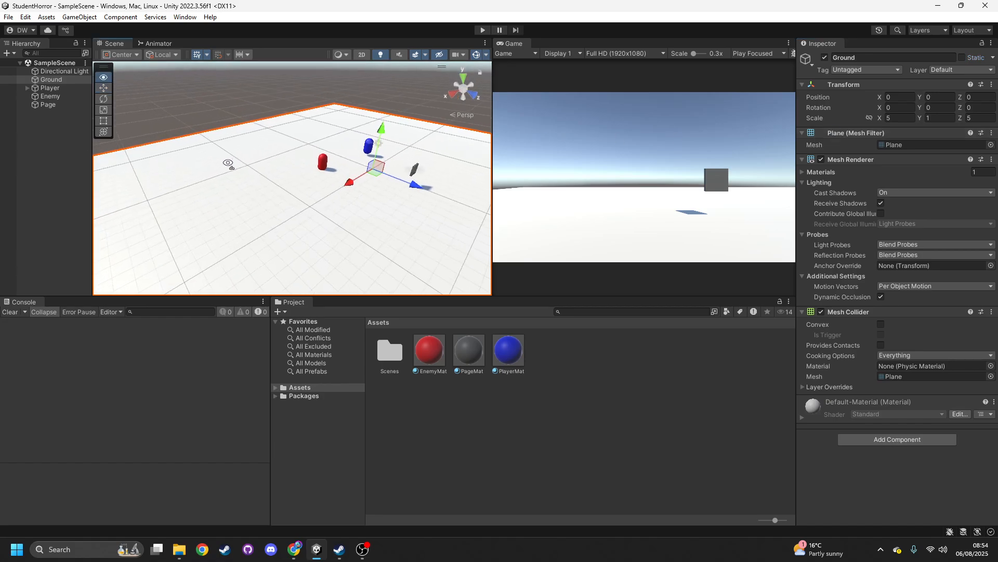
left_click(992, 57)
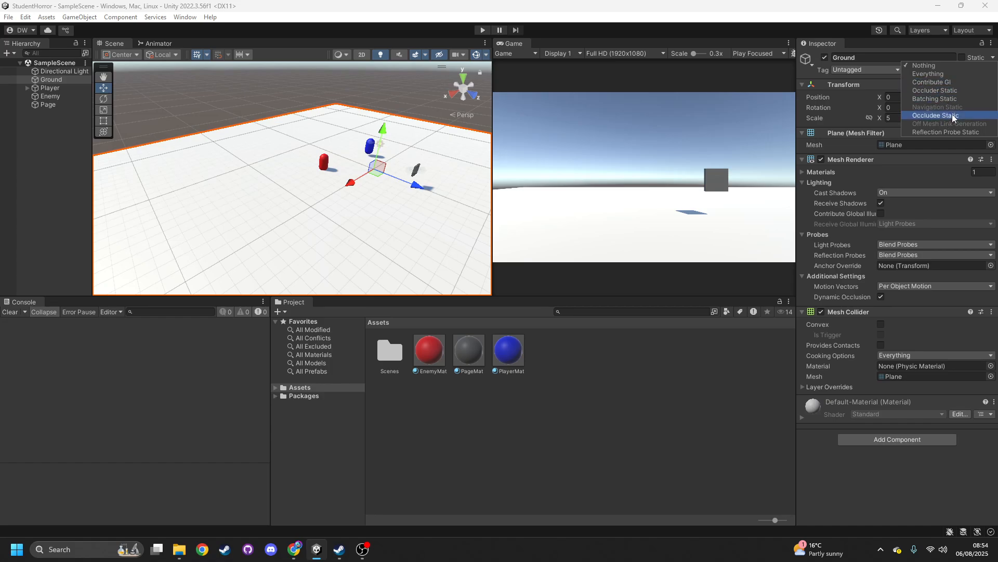
left_click(858, 81)
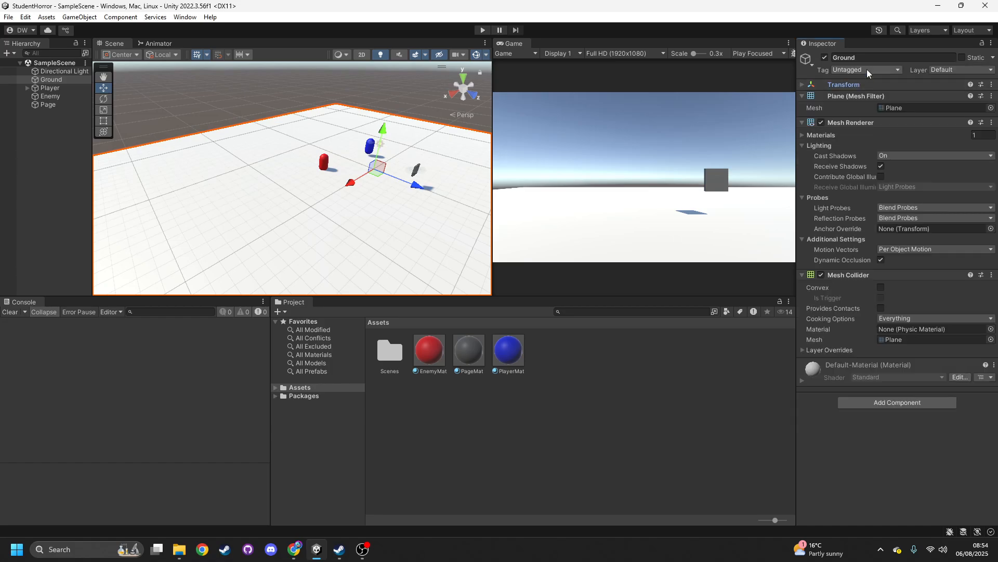
left_click(864, 83)
left_click(943, 72)
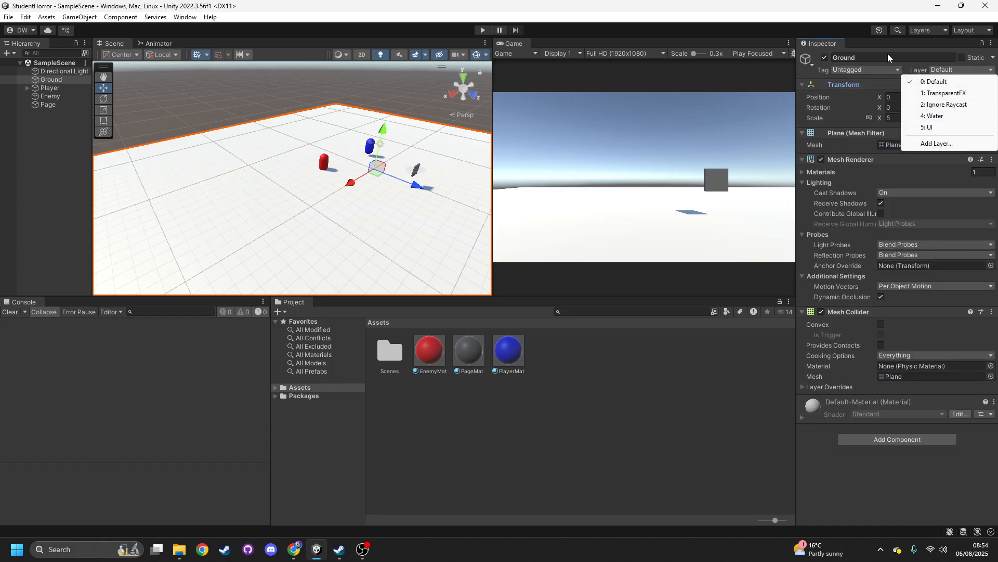
left_click(896, 73)
Assign the built-in Player tag to the Player object.
left_click(54, 89)
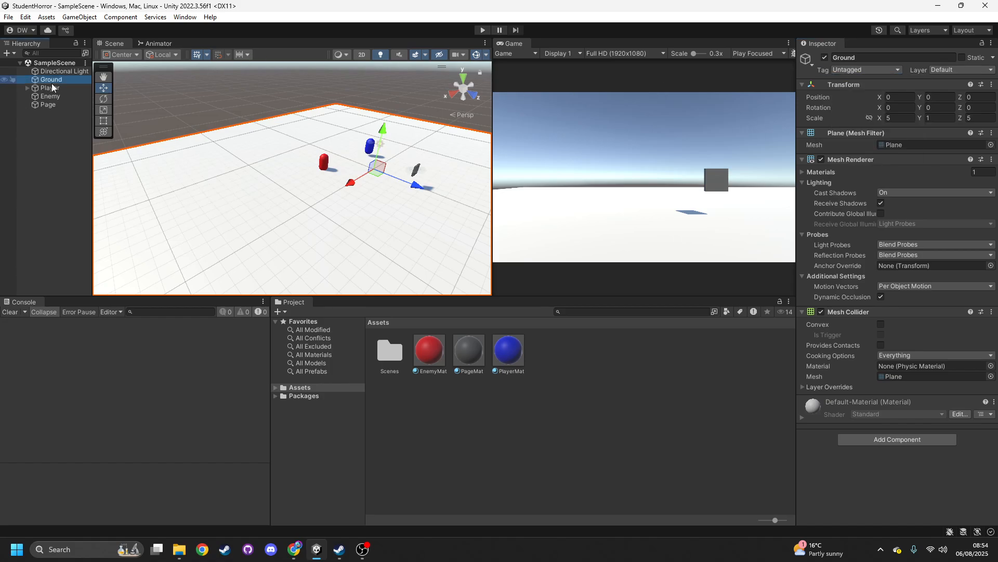
left_click(56, 89)
left_click(885, 73)
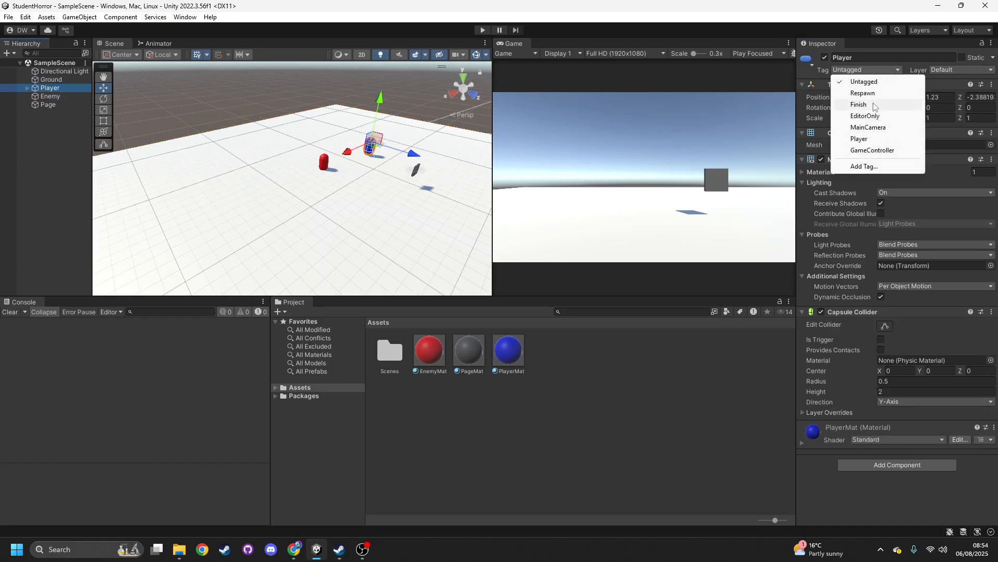
left_click(863, 137)
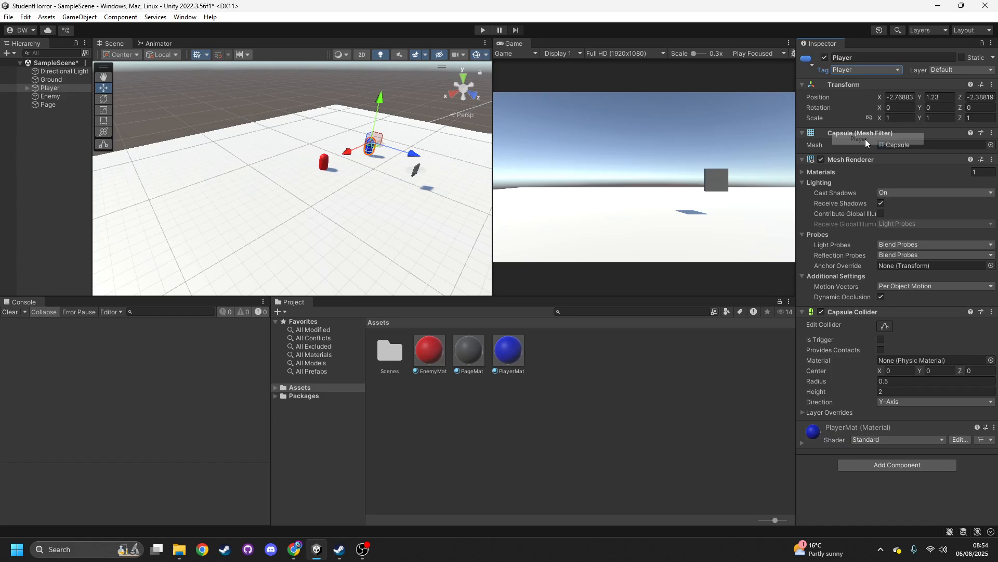
Add a new custom tag named Enemy to the project's tag list.
left_click(47, 97)
left_click(855, 73)
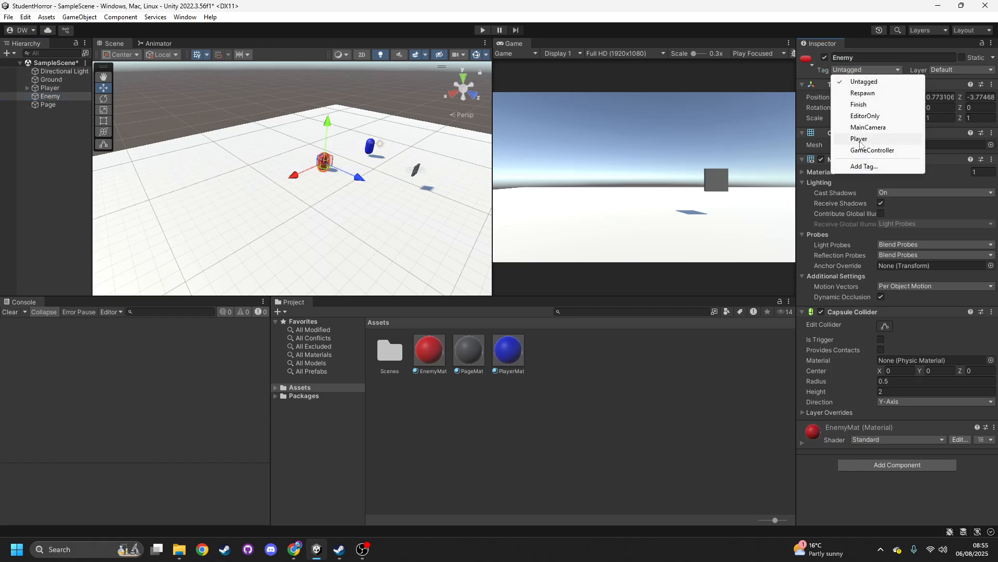
left_click(865, 167)
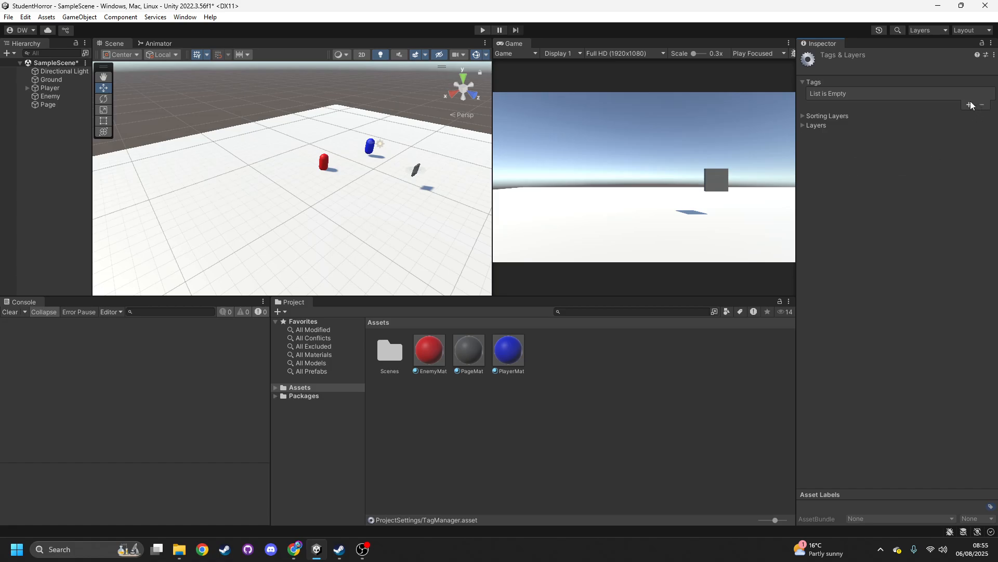
left_click(970, 105)
key("Caps_Lock")
type("Enemy")
key("Return")
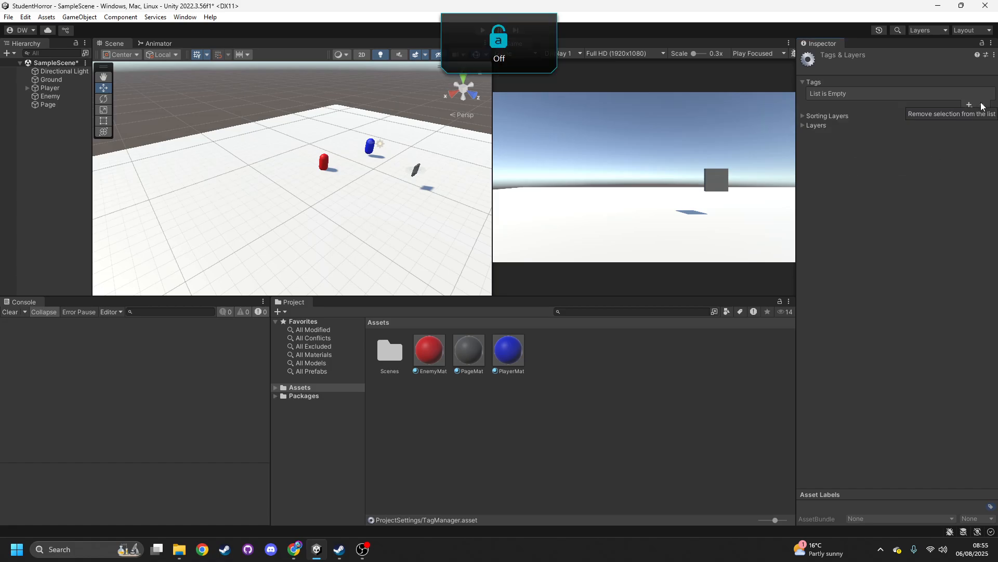
Add a second custom tag named Page to the project's tag list.
key("Caps_Lock")
left_click(969, 106)
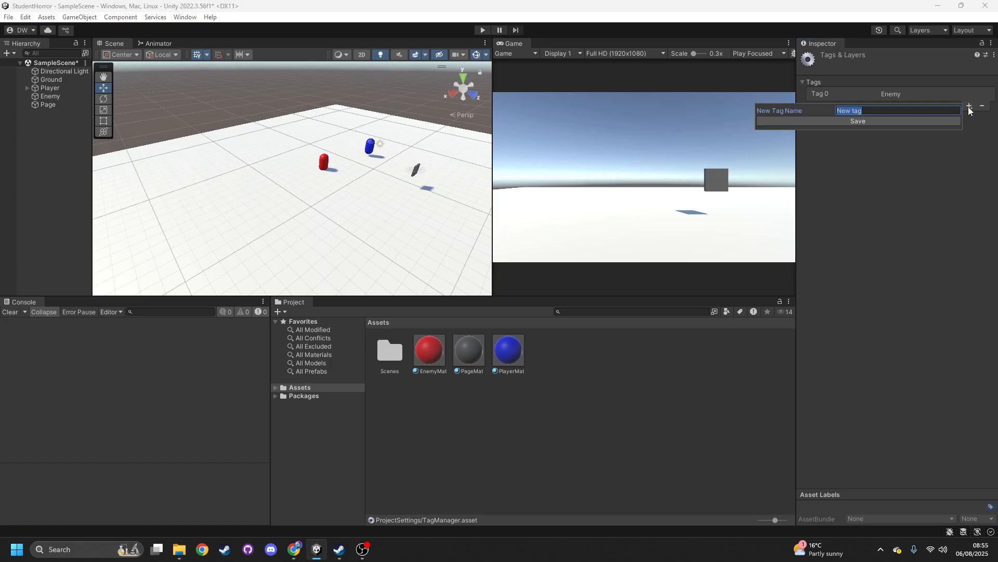
type("P")
key("Caps_Lock")
type("age")
key("Return")
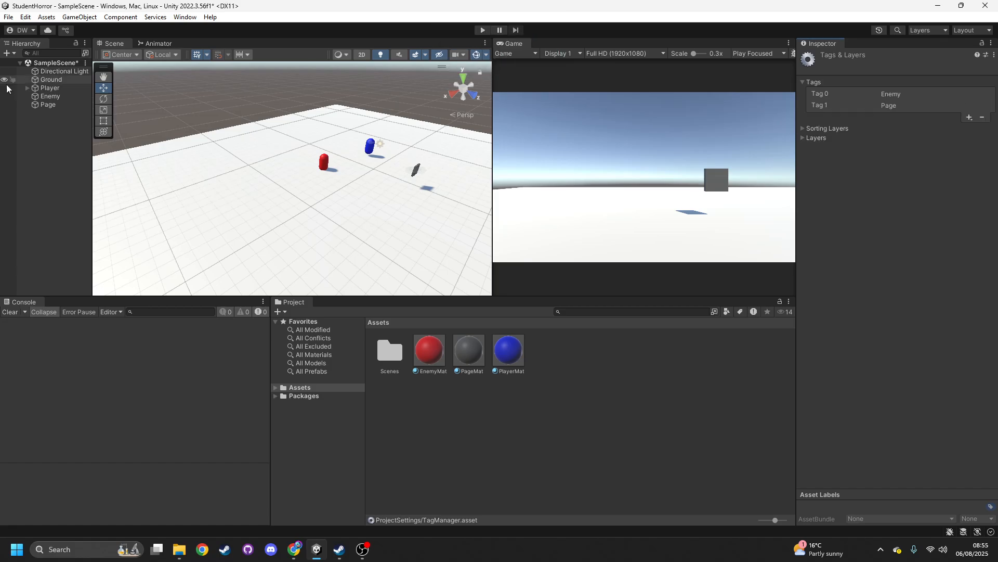
Assign the Enemy tag to the Enemy object and the Page tag to the Page object.
left_click(50, 97)
left_click(865, 70)
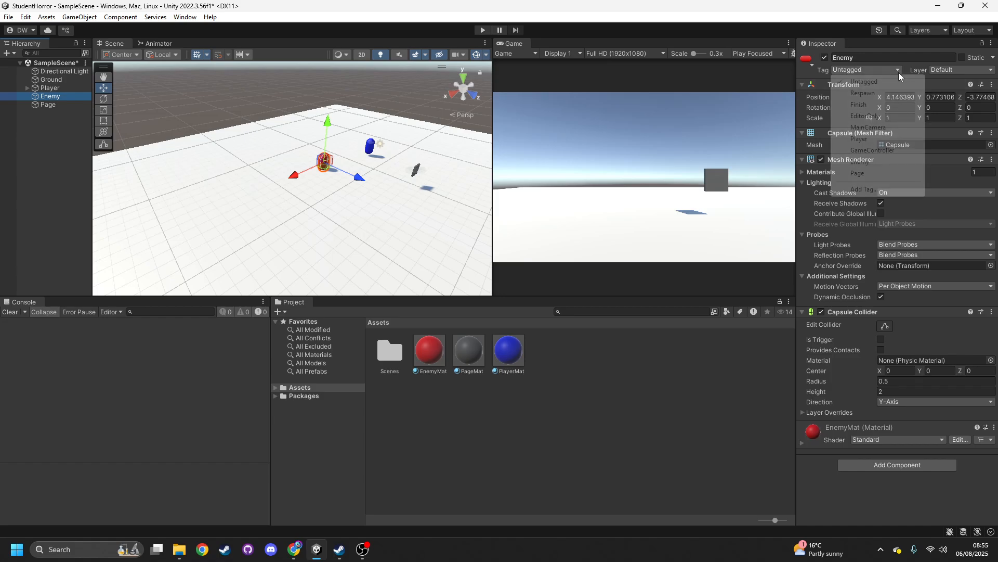
left_click(881, 163)
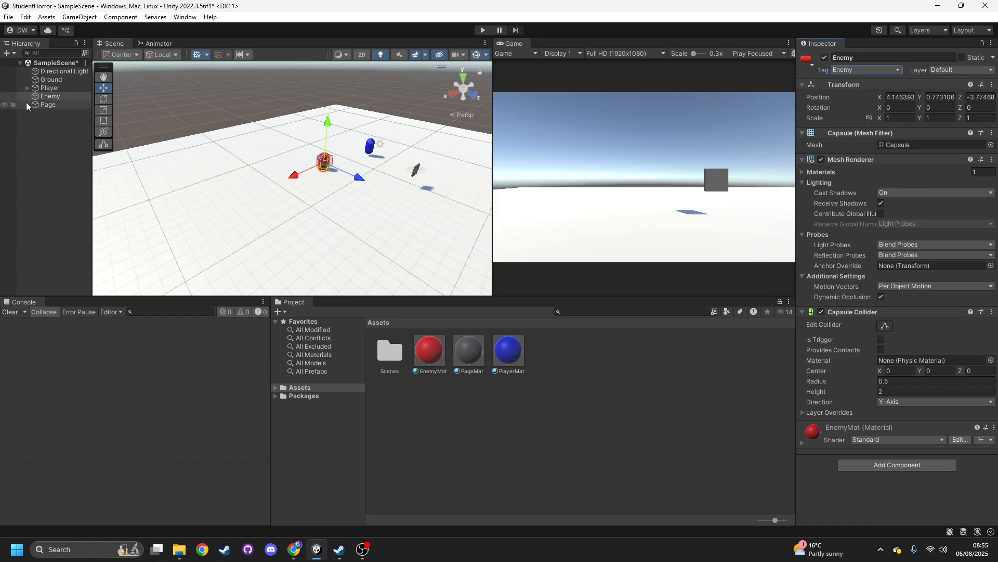
left_click(47, 105)
left_click(884, 70)
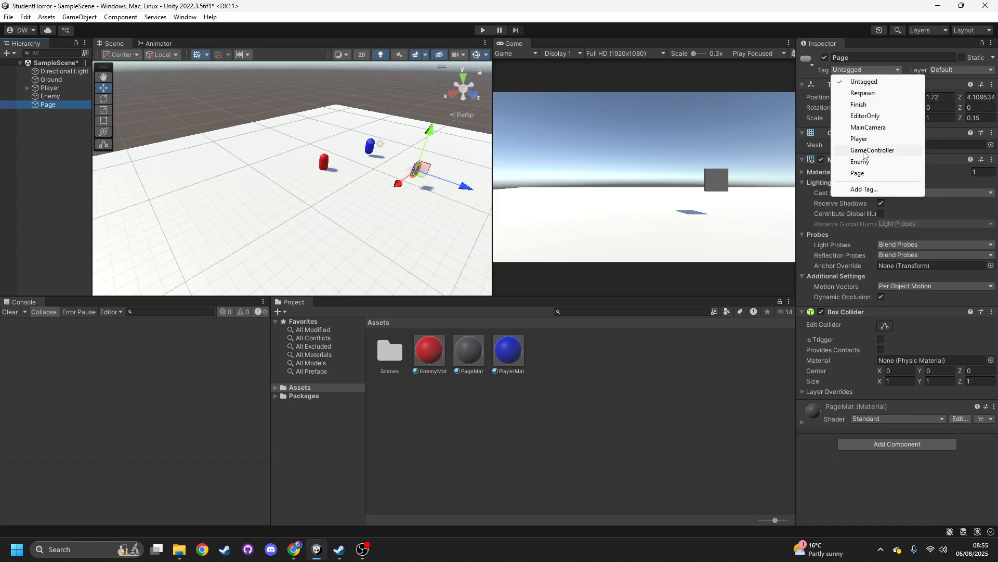
left_click(884, 172)
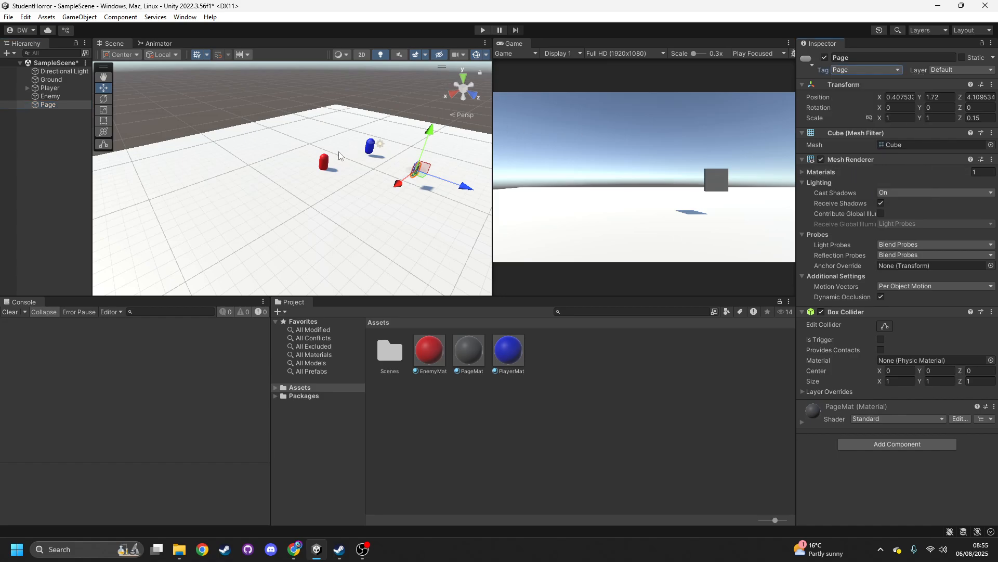
right_click_drag(359, 152, 321, 173)
key("w")
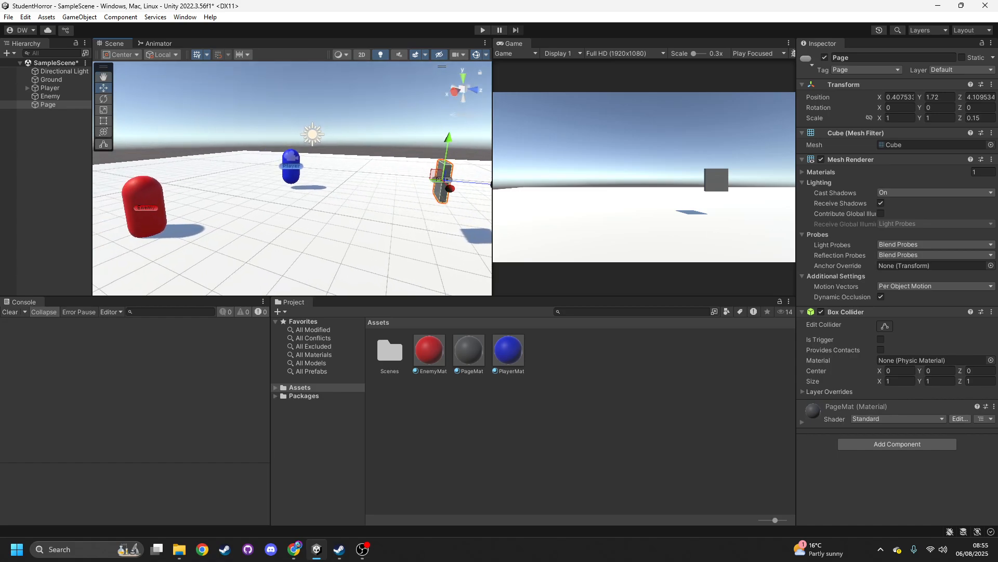